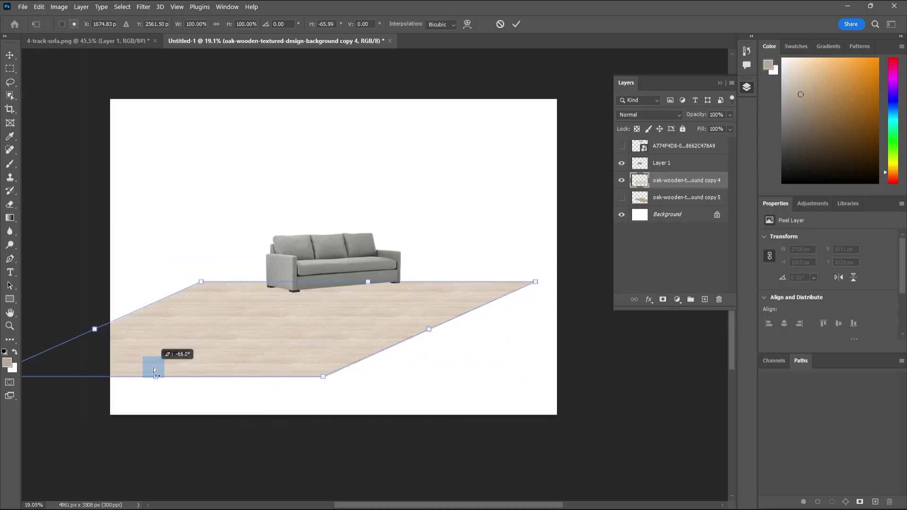
- Drag a corner of the oak floor layer in Photoshop to set its perspective under the sofa
{"action": "left_click_drag", "start_coordinate": [151, 365], "coordinate": [579, 354]}
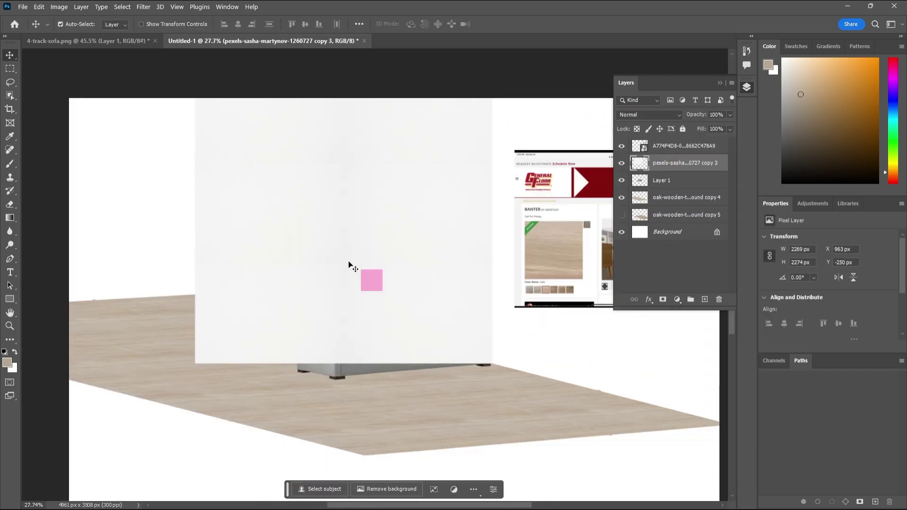
{"action": "left_click", "coordinate": [39, 7]}
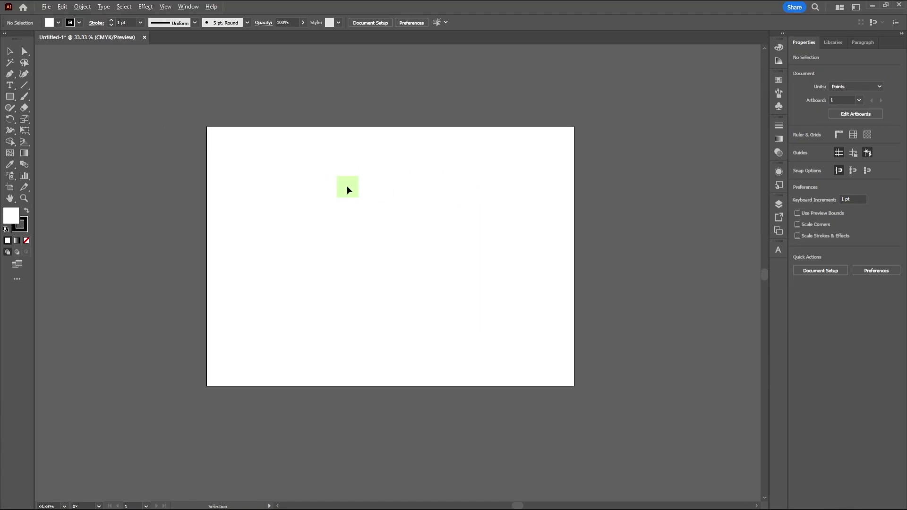
- Switch the Illustrator document to RGB and place the dragged-in furniture screenshots on the canvas
{"action": "left_click", "coordinate": [53, 11]}
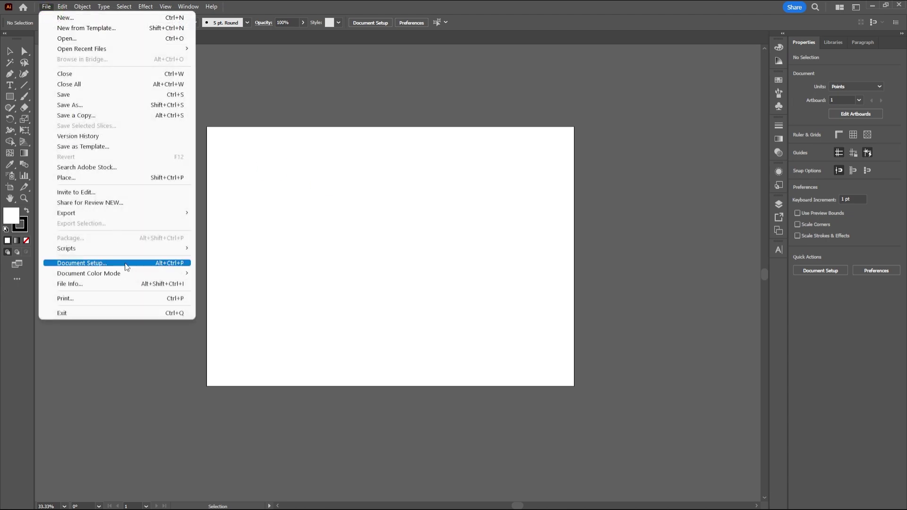
{"action": "left_click", "coordinate": [226, 284]}
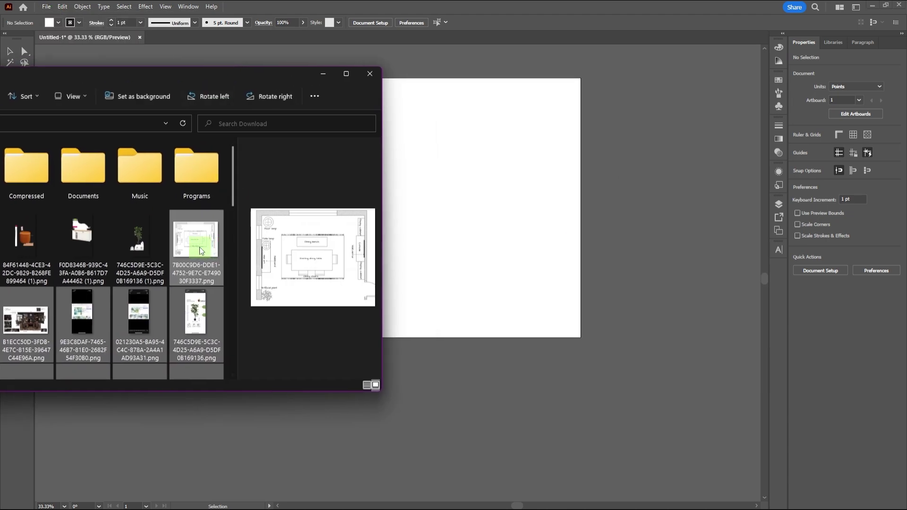
{"action": "left_click_drag", "start_coordinate": [199, 246], "coordinate": [651, 247]}
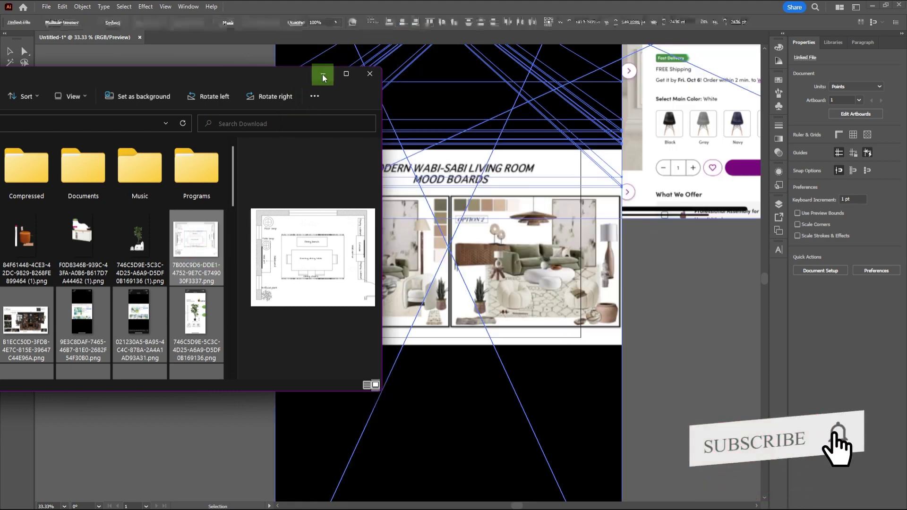
{"action": "left_click", "coordinate": [323, 74]}
{"action": "scroll", "coordinate": [245, 265], "scroll_direction": "down", "scroll_amount": 4}
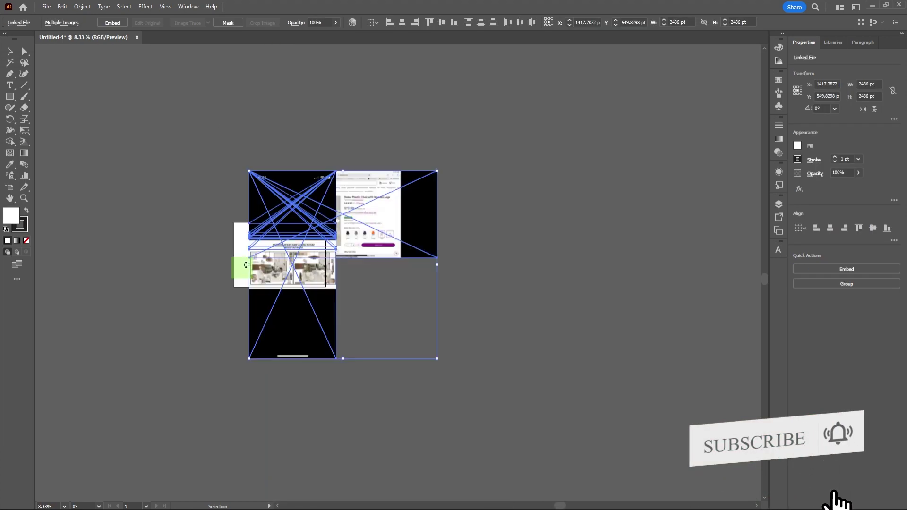
{"action": "scroll", "coordinate": [245, 264], "scroll_direction": "up", "scroll_amount": 2}
{"action": "left_click", "coordinate": [151, 334]}
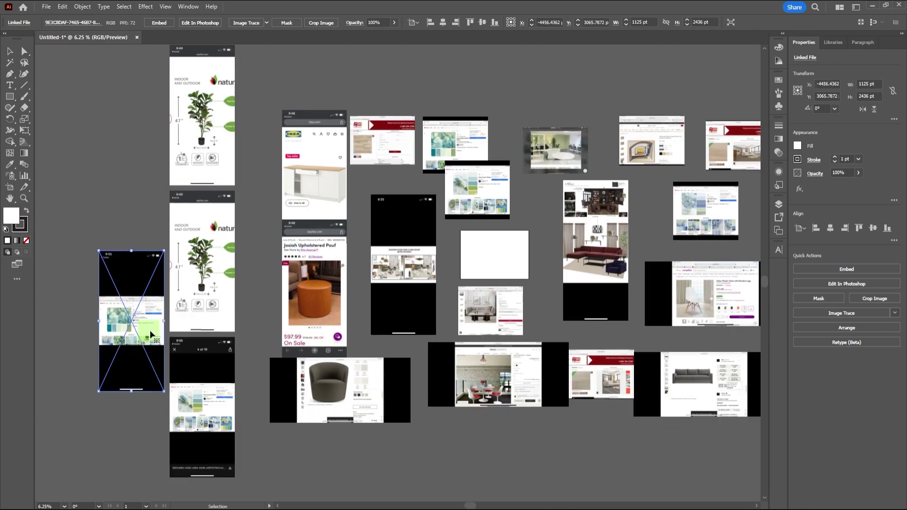
- Select all placed images and move the swivel chair screenshot up out of artboard 2
{"action": "scroll", "coordinate": [630, 87], "scroll_direction": "down", "scroll_amount": 2}
{"action": "key", "text": "ctrl+a"}
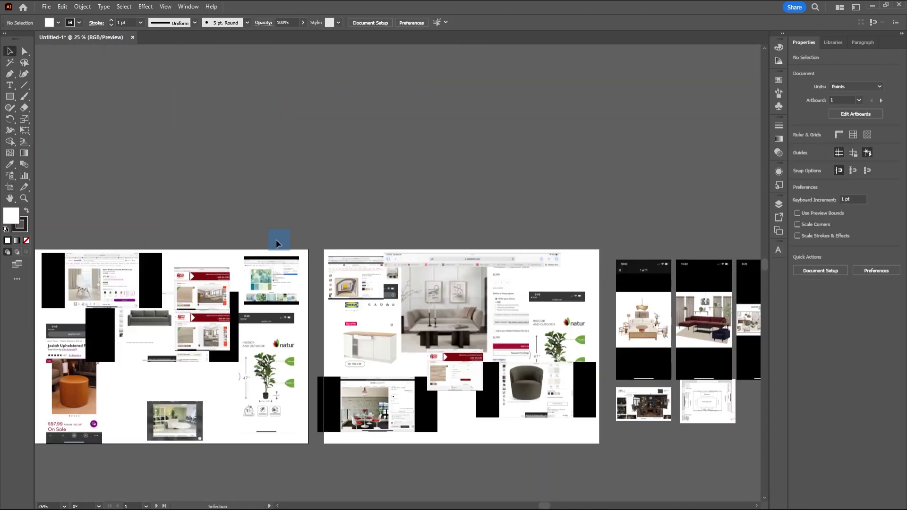
{"action": "scroll", "coordinate": [276, 240], "scroll_direction": "down", "scroll_amount": 2}
{"action": "scroll", "coordinate": [302, 255], "scroll_direction": "up", "scroll_amount": 2}
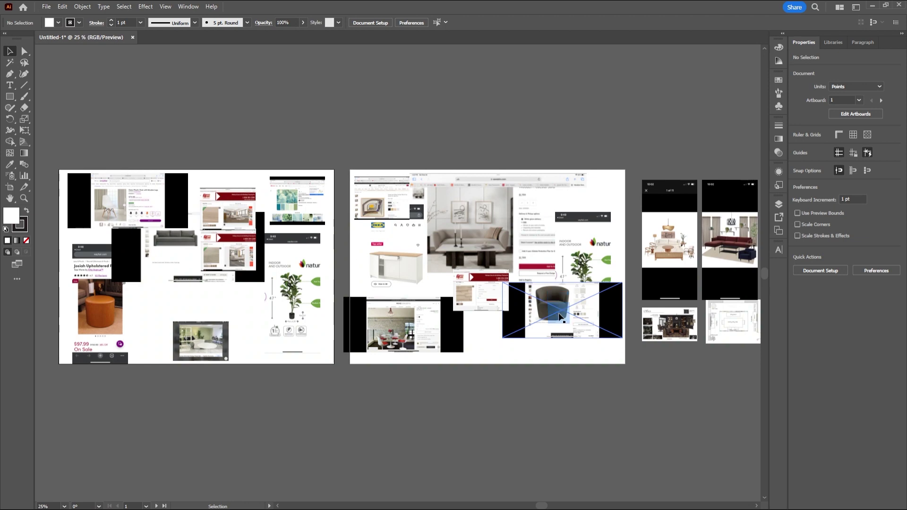
{"action": "left_click_drag", "start_coordinate": [561, 316], "coordinate": [467, 128]}
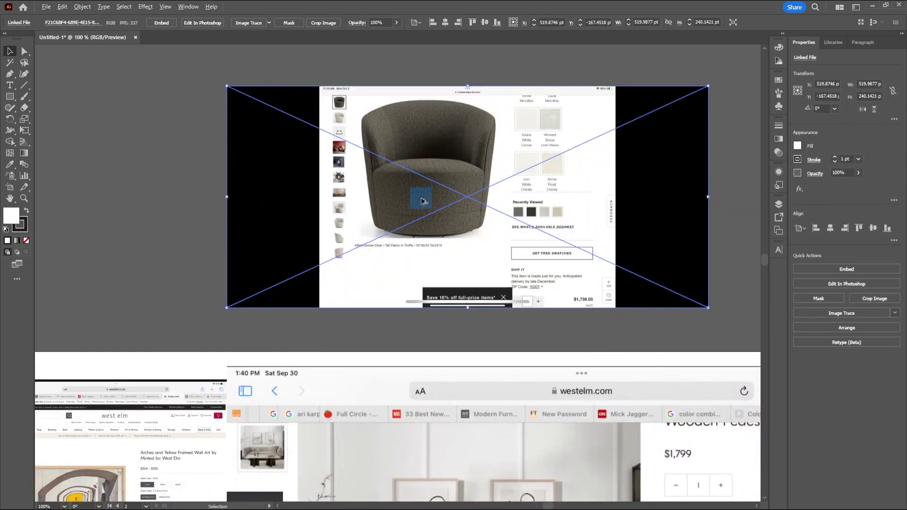
- Deselect the chair image and search the browser for 'background remover'
{"action": "scroll", "coordinate": [422, 201], "scroll_direction": "down", "scroll_amount": 1}
{"action": "left_click", "coordinate": [472, 94]}
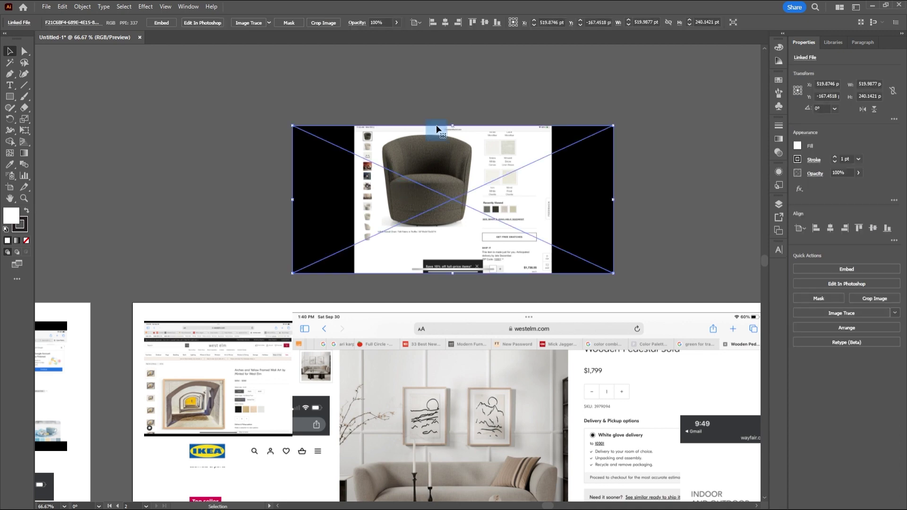
{"action": "key", "text": "alt+Tab"}
{"action": "left_click_drag", "start_coordinate": [335, 19], "coordinate": [334, 18]}
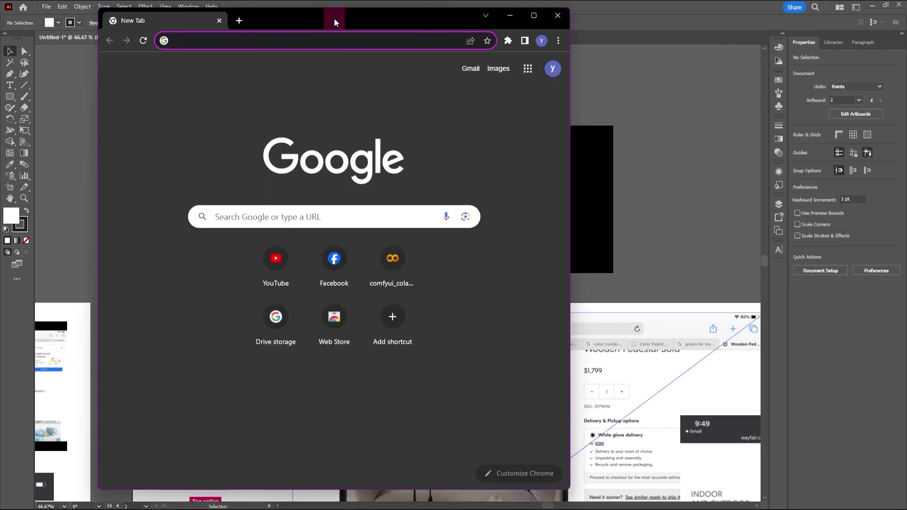
{"action": "type", "text": "background"}
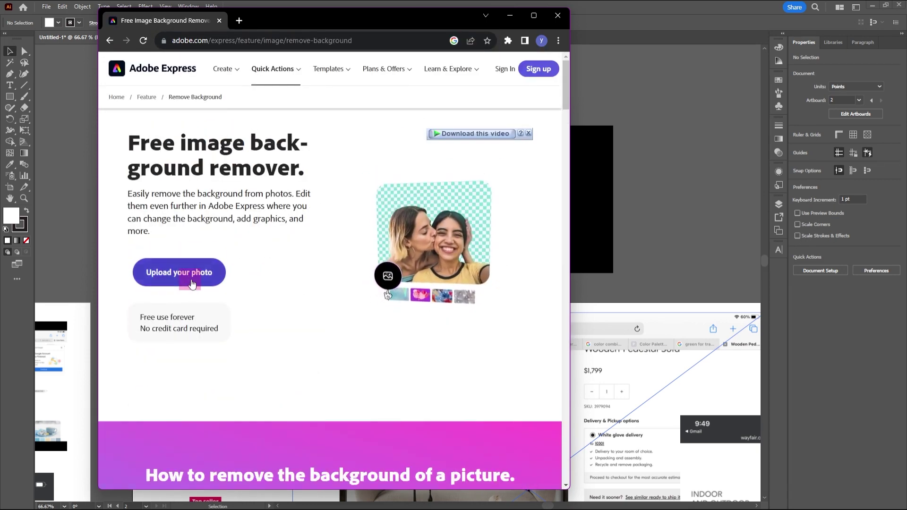
- Upload the swivel chair screenshot to Adobe Express's Remove Background tool
{"action": "left_click", "coordinate": [191, 283]}
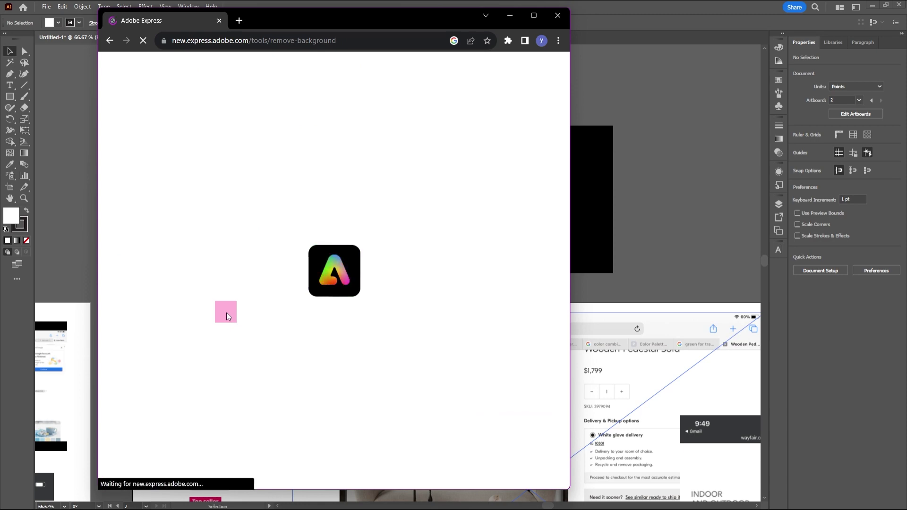
{"action": "key", "text": "alt+Tab"}
{"action": "left_click_drag", "start_coordinate": [457, 118], "coordinate": [607, 237]}
{"action": "left_click", "coordinate": [482, 337]}
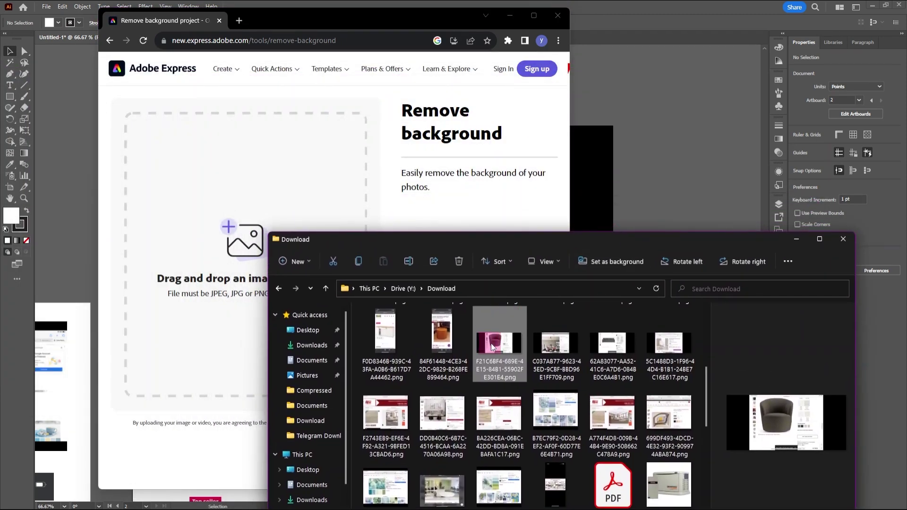
{"action": "left_click_drag", "start_coordinate": [209, 194], "coordinate": [216, 199]}
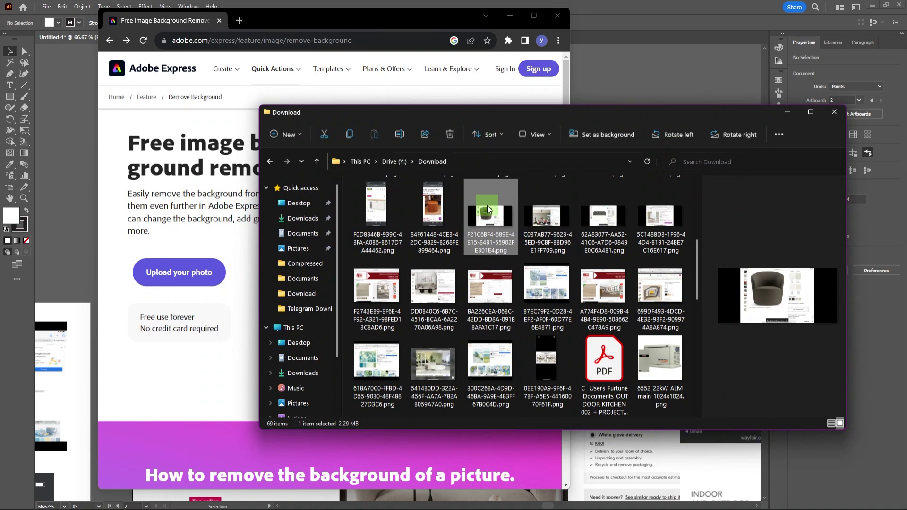
{"action": "right_click", "coordinate": [488, 208]}
- Crop the chair screenshot tightly around the swivel chair in Photos and drop it into the Express uploader
{"action": "mouse_move", "coordinate": [555, 283]}
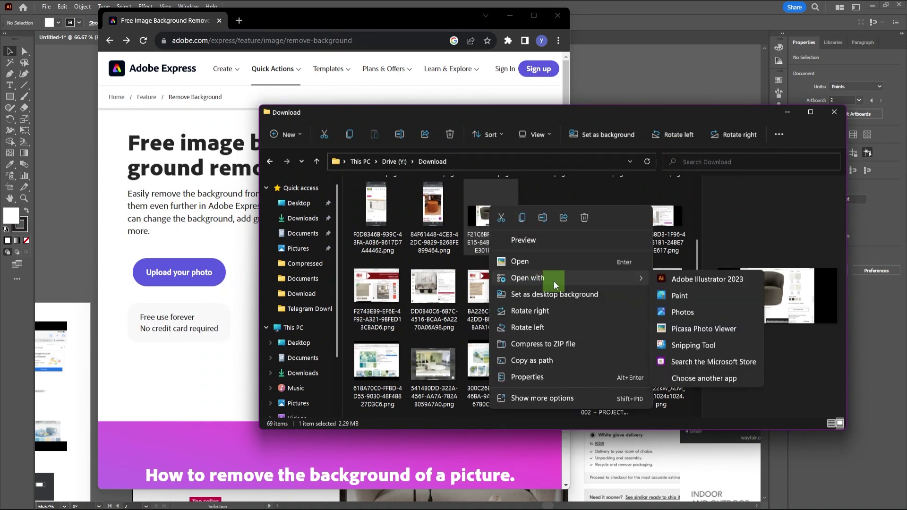
{"action": "left_click", "coordinate": [682, 312]}
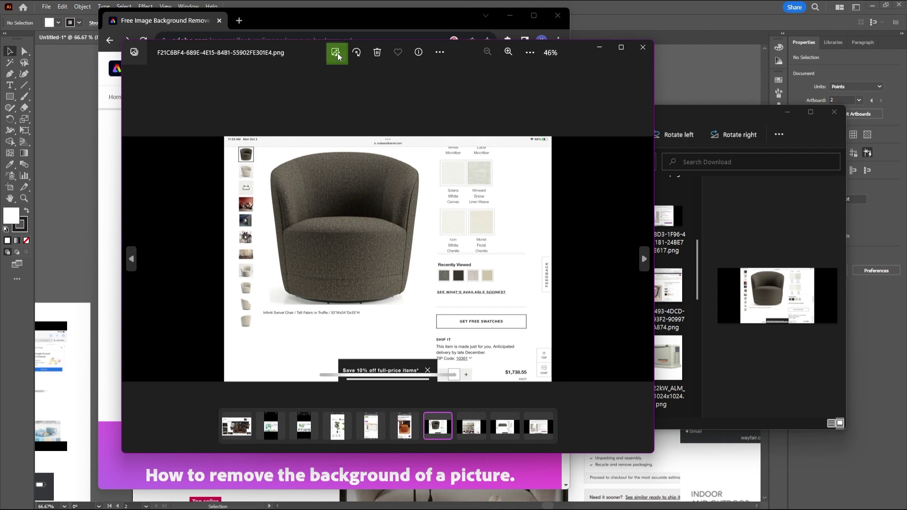
{"action": "left_click", "coordinate": [337, 54]}
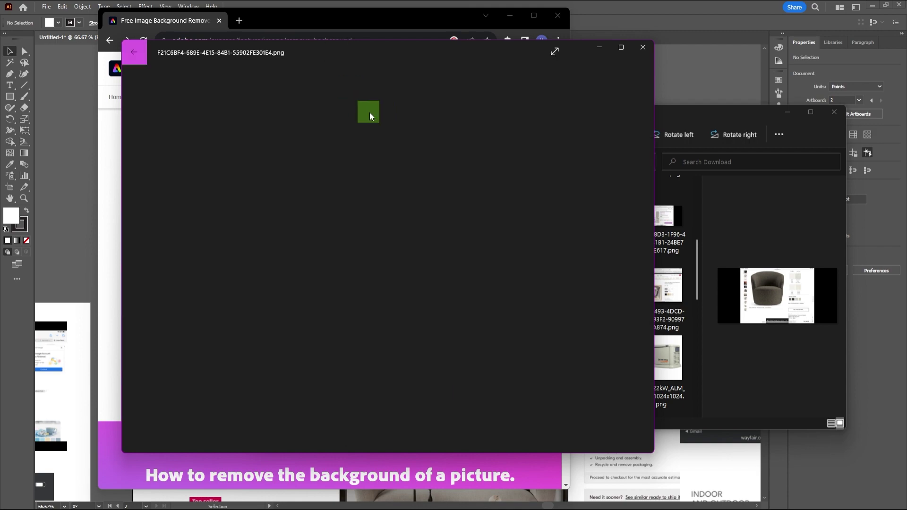
{"action": "left_click_drag", "start_coordinate": [534, 320], "coordinate": [462, 310]}
{"action": "left_click_drag", "start_coordinate": [608, 142], "coordinate": [577, 186]}
{"action": "left_click_drag", "start_coordinate": [168, 257], "coordinate": [256, 251]}
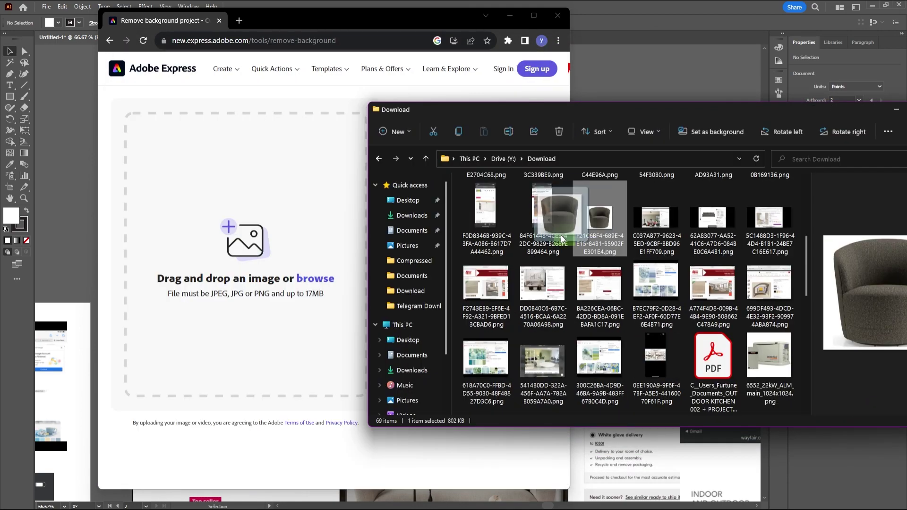
{"action": "left_click_drag", "start_coordinate": [560, 220], "coordinate": [263, 269]}
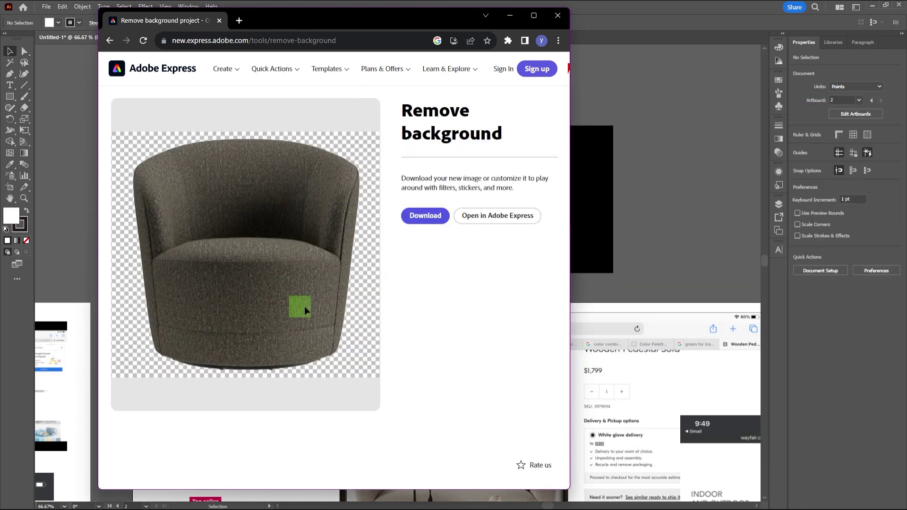
- Download the cut-out chair PNG and reveal it in the Downloads folder
{"action": "left_click", "coordinate": [423, 220]}
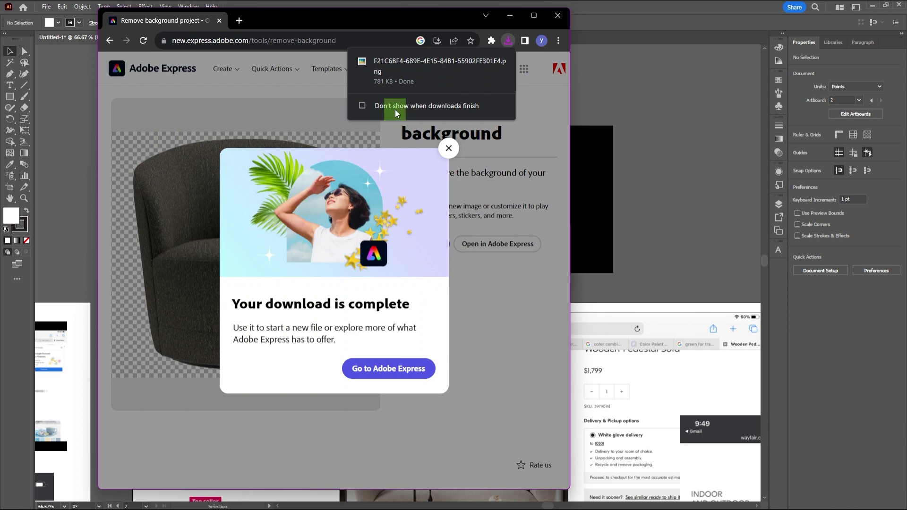
{"action": "left_click", "coordinate": [478, 100]}
{"action": "left_click", "coordinate": [485, 83]}
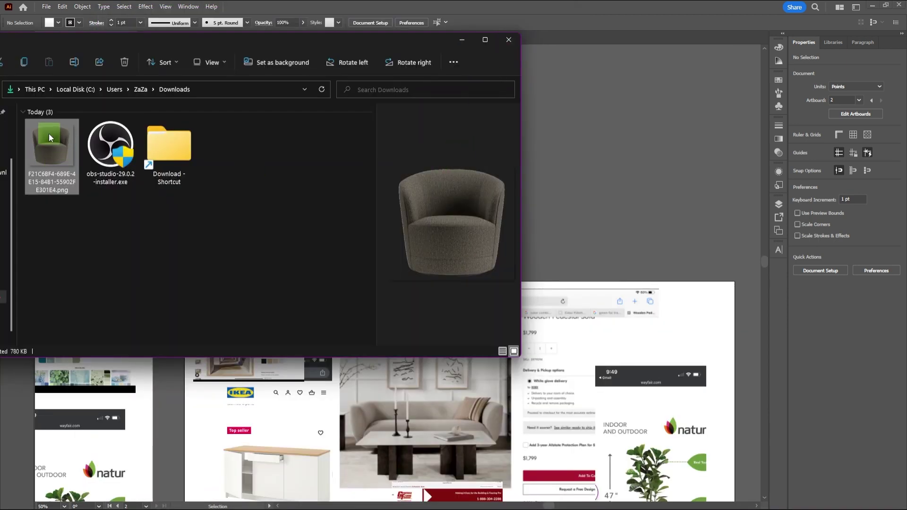
- Drag the cut-out chair PNG into Illustrator and position it above the artboards
{"action": "left_click_drag", "start_coordinate": [60, 148], "coordinate": [499, 148]}
{"action": "key", "text": "ctrl+minus"}
{"action": "key", "text": "ctrl+minus"}
{"action": "key", "text": "ctrl+minus"}
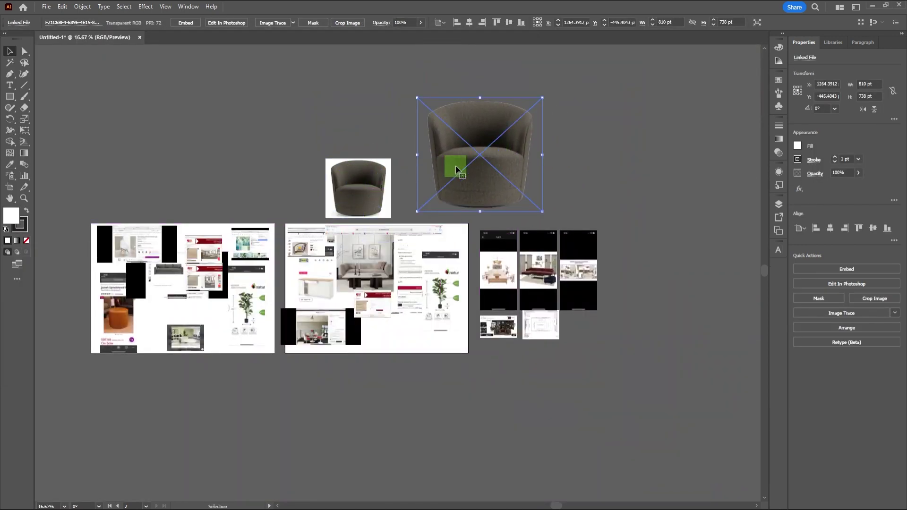
{"action": "left_click_drag", "start_coordinate": [423, 259], "coordinate": [506, 173]}
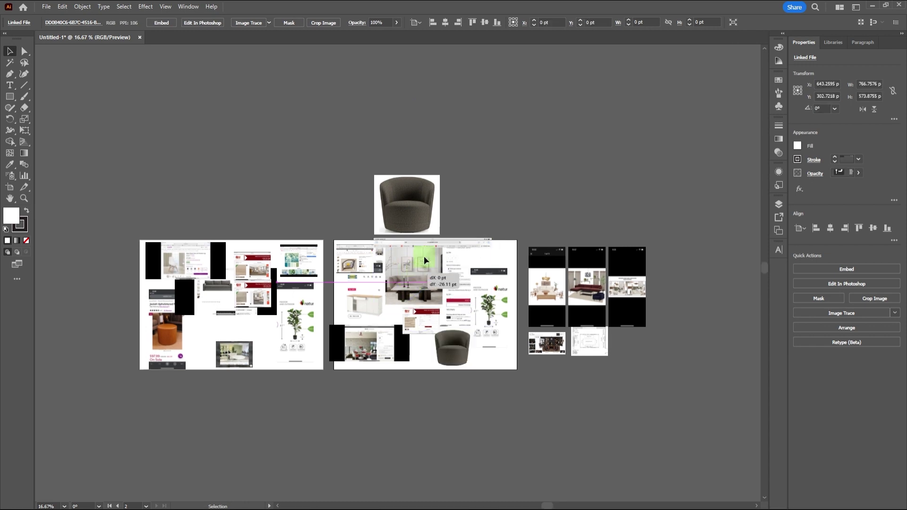
{"action": "scroll", "coordinate": [578, 142], "scroll_direction": "up", "scroll_amount": 3}
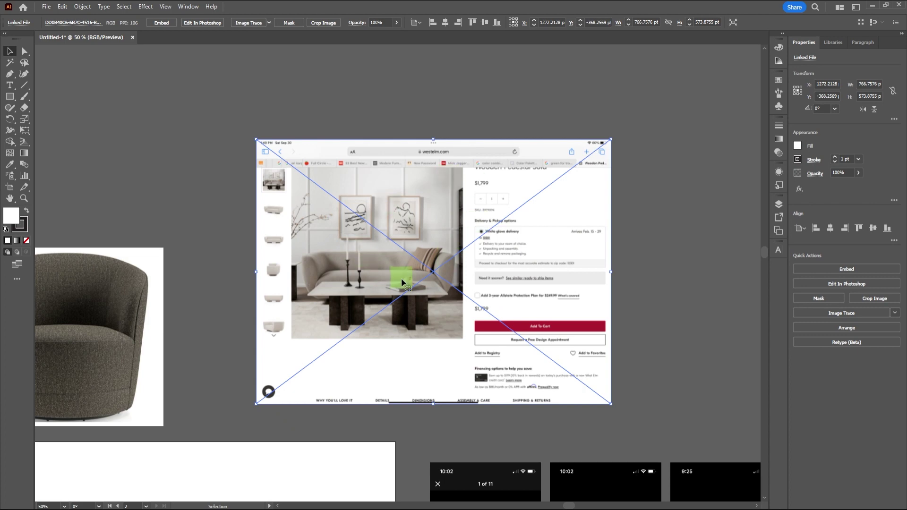
{"action": "scroll", "coordinate": [378, 269], "scroll_direction": "down", "scroll_amount": 1}
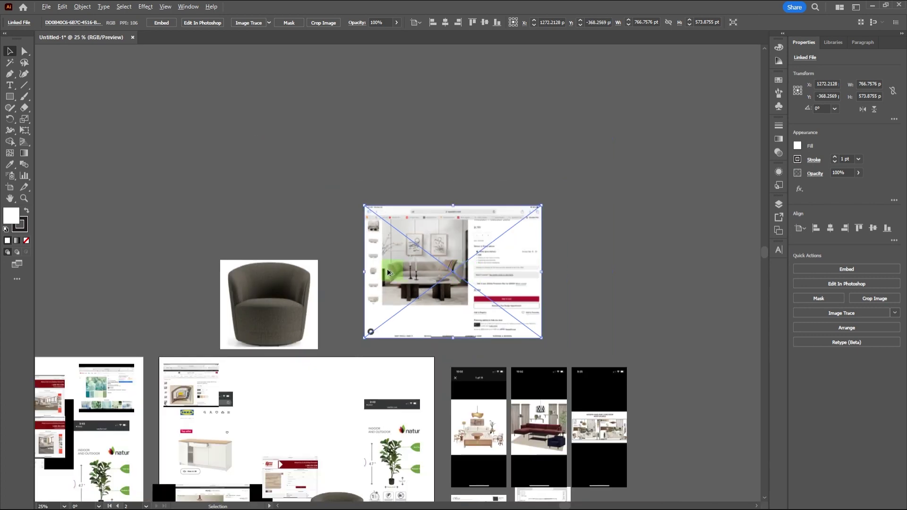
- Search the sofa screenshot with Google Lens in a new browser tab
{"action": "key", "text": "alt+Tab"}
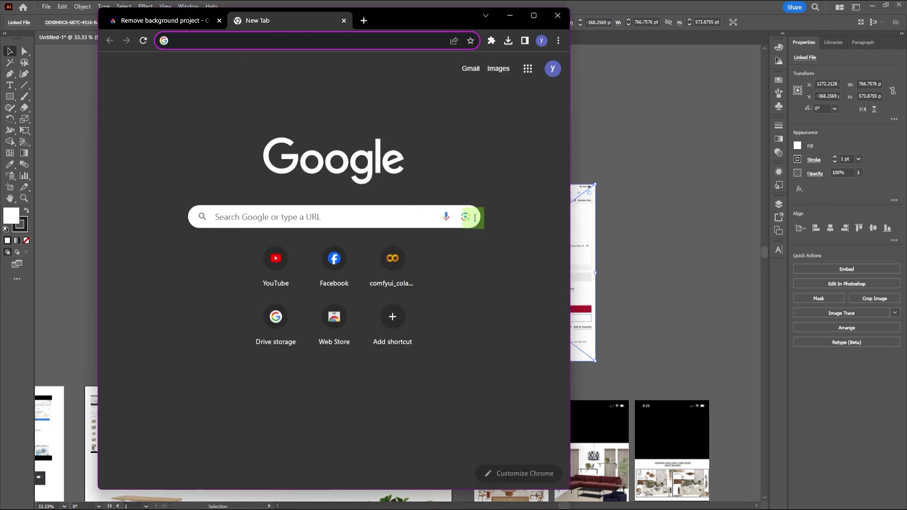
{"action": "left_click", "coordinate": [466, 219]}
{"action": "key", "text": "alt+Tab"}
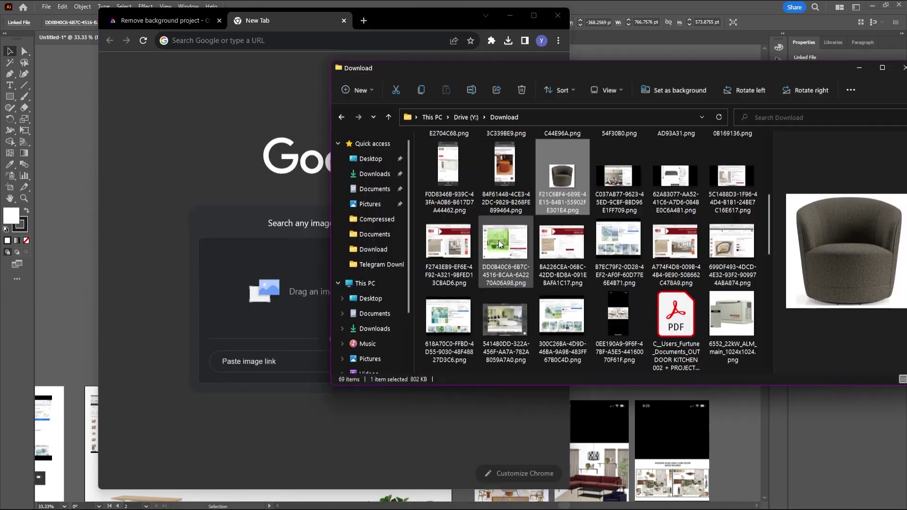
{"action": "left_click", "coordinate": [499, 244]}
{"action": "left_click_drag", "start_coordinate": [501, 244], "coordinate": [304, 293]}
{"action": "left_click", "coordinate": [866, 76]}
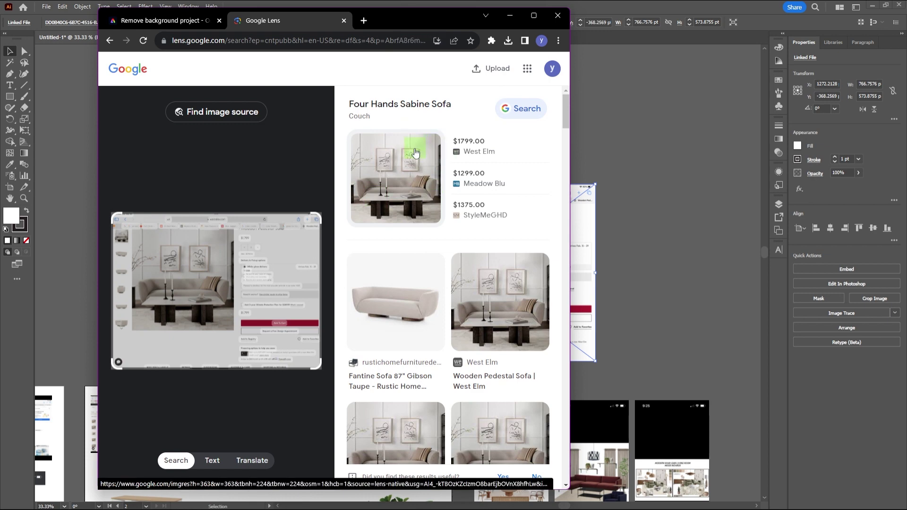
- Open the West Elm Wooden Pedestal Sofa product page from the Lens results
{"action": "left_click", "coordinate": [416, 152]}
{"action": "left_click", "coordinate": [489, 296]}
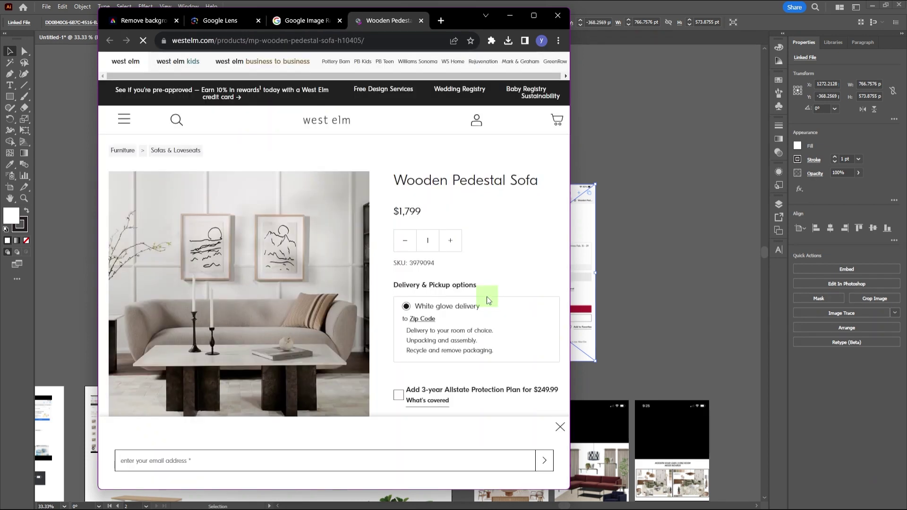
{"action": "scroll", "coordinate": [213, 330], "scroll_direction": "down", "scroll_amount": 2}
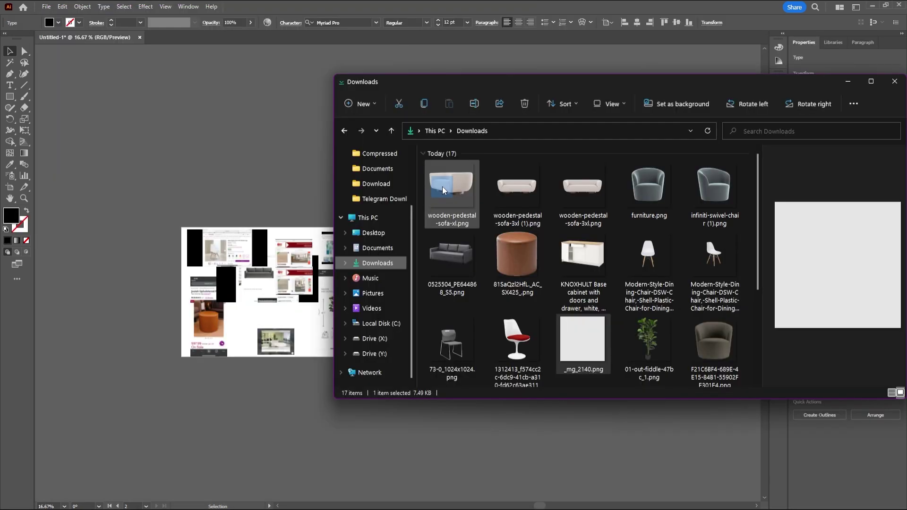
- Select the 15 downloaded images and place them on the Illustrator canvas
{"action": "left_click_drag", "start_coordinate": [442, 186], "coordinate": [499, 279]}
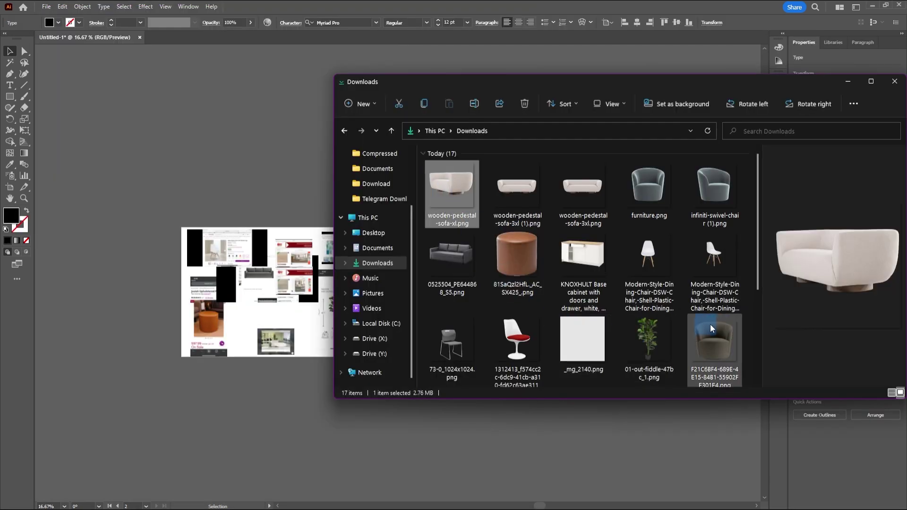
{"action": "left_click_drag", "start_coordinate": [716, 324], "coordinate": [325, 215]}
{"action": "scroll", "coordinate": [718, 324], "scroll_direction": "down", "scroll_amount": 2}
{"action": "scroll", "coordinate": [718, 323], "scroll_direction": "up", "scroll_amount": 2}
{"action": "left_click", "coordinate": [715, 338], "text": "shift"}
{"action": "left_click_drag", "start_coordinate": [220, 191], "coordinate": [220, 191]}
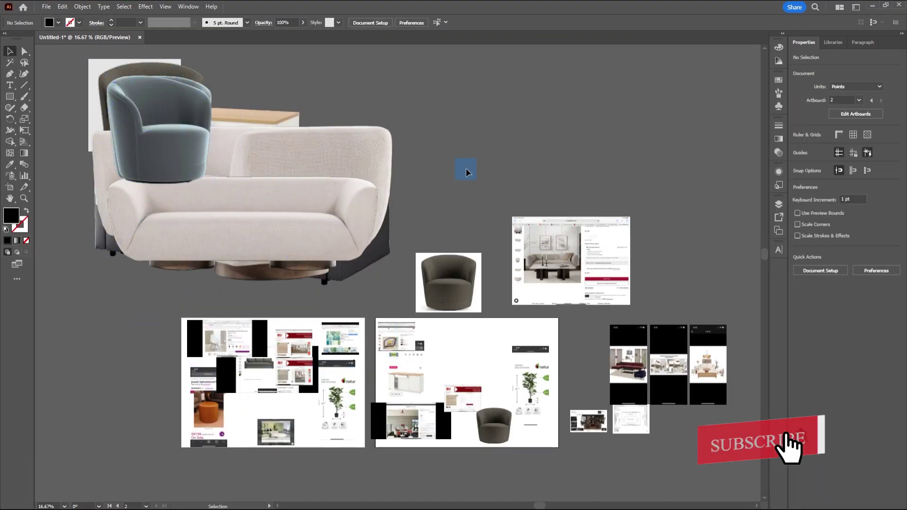
{"action": "scroll", "coordinate": [466, 168], "scroll_direction": "down", "scroll_amount": 2}
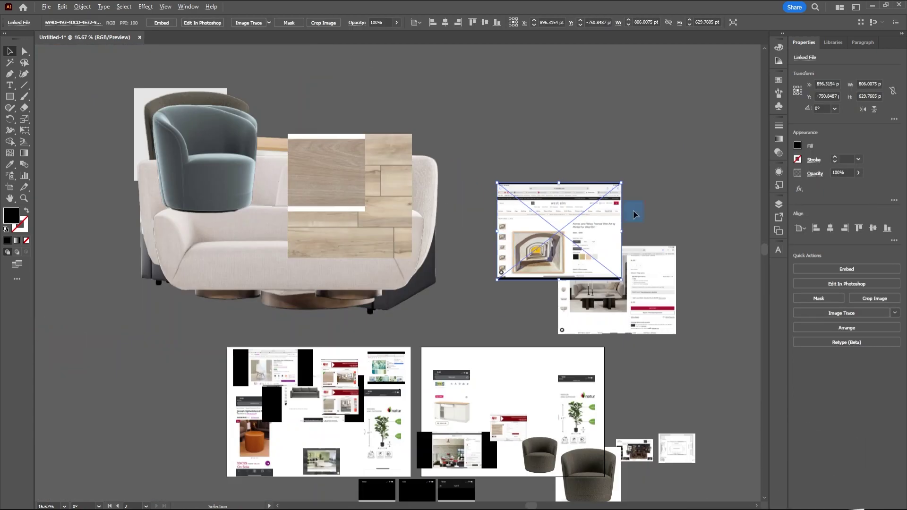
{"action": "scroll", "coordinate": [633, 211], "scroll_direction": "up", "scroll_amount": 5}
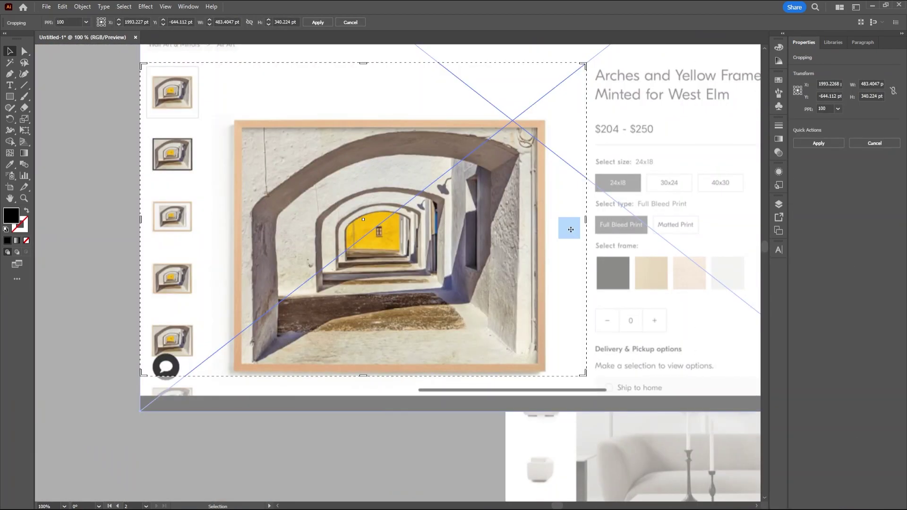
{"action": "scroll", "coordinate": [579, 226], "scroll_direction": "up", "scroll_amount": 3}
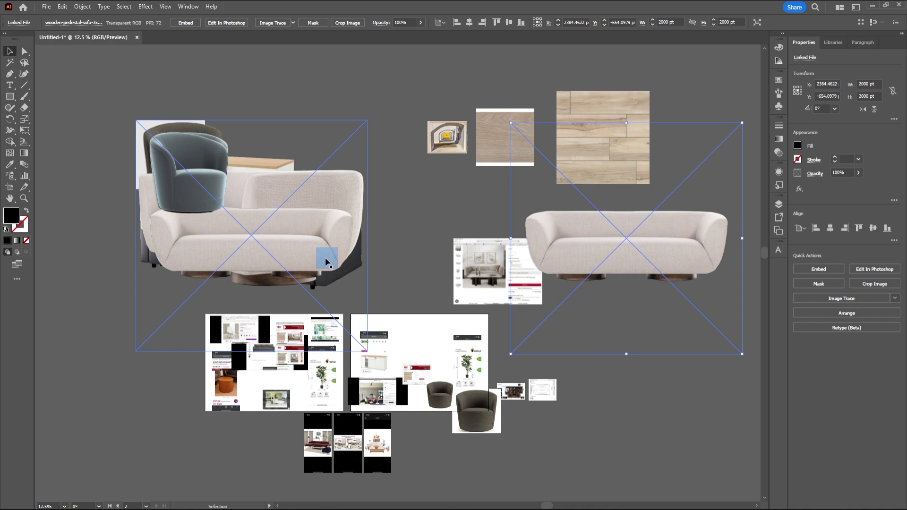
- Spread the images out: blue swivel chair aside, screenshot group and white chair to the left
{"action": "left_click_drag", "start_coordinate": [443, 251], "coordinate": [487, 382]}
{"action": "scroll", "coordinate": [441, 331], "scroll_direction": "down", "scroll_amount": 2}
{"action": "left_click_drag", "start_coordinate": [336, 296], "coordinate": [278, 234]}
{"action": "scroll", "coordinate": [331, 236], "scroll_direction": "up", "scroll_amount": 3}
{"action": "scroll", "coordinate": [331, 284], "scroll_direction": "down", "scroll_amount": 2}
{"action": "left_click_drag", "start_coordinate": [294, 334], "coordinate": [172, 324]}
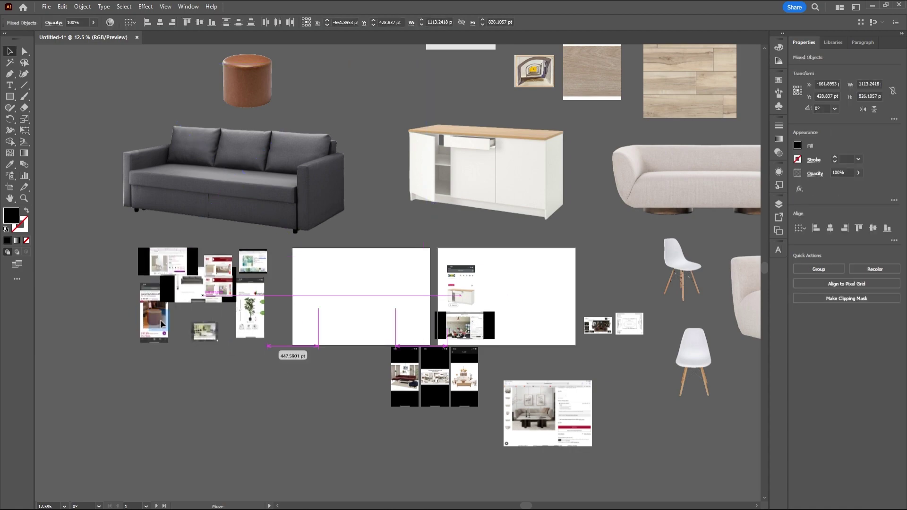
{"action": "scroll", "coordinate": [172, 323], "scroll_direction": "down", "scroll_amount": 2}
{"action": "left_click", "coordinate": [508, 314]}
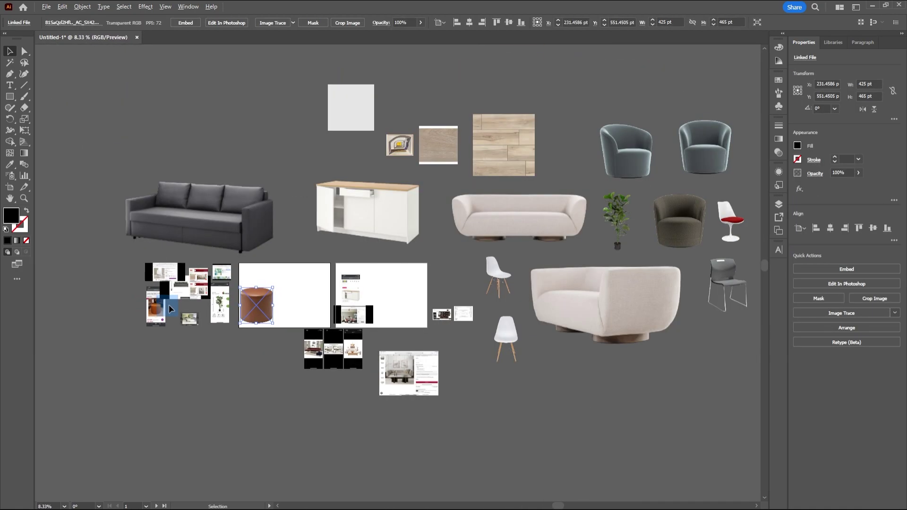
{"action": "left_click_drag", "start_coordinate": [508, 313], "coordinate": [277, 307]}
{"action": "scroll", "coordinate": [277, 307], "scroll_direction": "up", "scroll_amount": 3}
{"action": "scroll", "coordinate": [379, 267], "scroll_direction": "down", "scroll_amount": 2}
- Put a copy of the grey sofa on the first artboard and reposition it
{"action": "left_click", "coordinate": [385, 120]}
{"action": "left_click_drag", "start_coordinate": [385, 119], "coordinate": [435, 301]}
{"action": "scroll", "coordinate": [435, 302], "scroll_direction": "up", "scroll_amount": 2}
{"action": "scroll", "coordinate": [433, 321], "scroll_direction": "down", "scroll_amount": 3}
{"action": "left_click_drag", "start_coordinate": [419, 336], "coordinate": [418, 294]}
{"action": "scroll", "coordinate": [432, 338], "scroll_direction": "up", "scroll_amount": 3}
- Scale the grey sofa and white chair onto artboard 1 and set the round table upper left
{"action": "left_click_drag", "start_coordinate": [389, 207], "coordinate": [403, 256]}
{"action": "scroll", "coordinate": [431, 302], "scroll_direction": "down", "scroll_amount": 3}
{"action": "scroll", "coordinate": [399, 322], "scroll_direction": "up", "scroll_amount": 3}
{"action": "left_click_drag", "start_coordinate": [476, 203], "coordinate": [399, 322]}
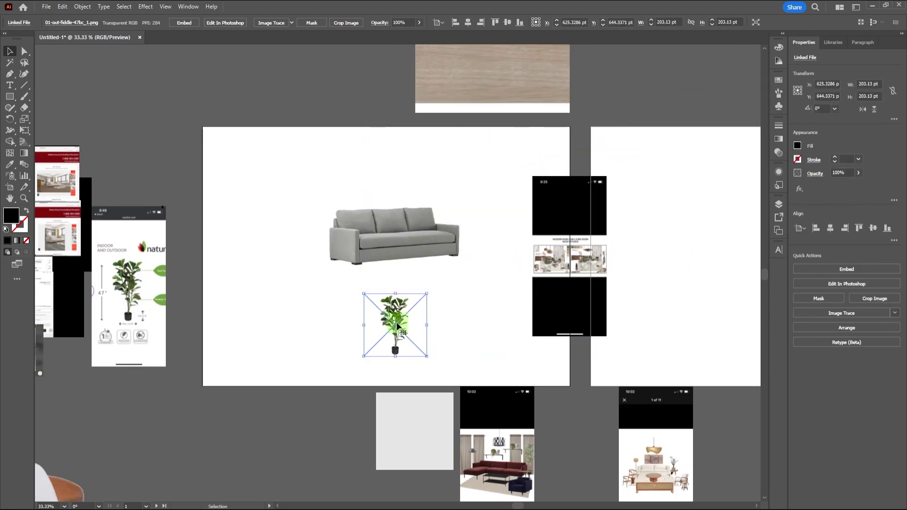
{"action": "scroll", "coordinate": [399, 322], "scroll_direction": "down", "scroll_amount": 3}
{"action": "left_click_drag", "start_coordinate": [263, 384], "coordinate": [336, 287]}
{"action": "scroll", "coordinate": [358, 280], "scroll_direction": "up", "scroll_amount": 3}
{"action": "scroll", "coordinate": [337, 286], "scroll_direction": "down", "scroll_amount": 3}
{"action": "left_click_drag", "start_coordinate": [375, 364], "coordinate": [257, 159]}
{"action": "scroll", "coordinate": [374, 364], "scroll_direction": "up", "scroll_amount": 3}
{"action": "scroll", "coordinate": [291, 218], "scroll_direction": "up", "scroll_amount": 1}
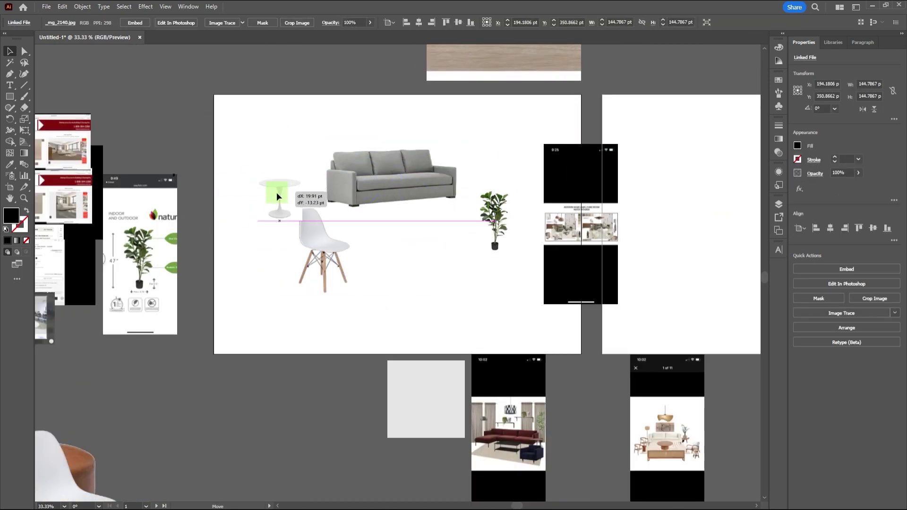
{"action": "left_click_drag", "start_coordinate": [279, 199], "coordinate": [279, 199]}
{"action": "scroll", "coordinate": [278, 199], "scroll_direction": "down", "scroll_amount": 3}
- Scale down the fiddle-leaf fig plant
{"action": "left_click", "coordinate": [61, 480]}
{"action": "scroll", "coordinate": [404, 278], "scroll_direction": "up", "scroll_amount": 3}
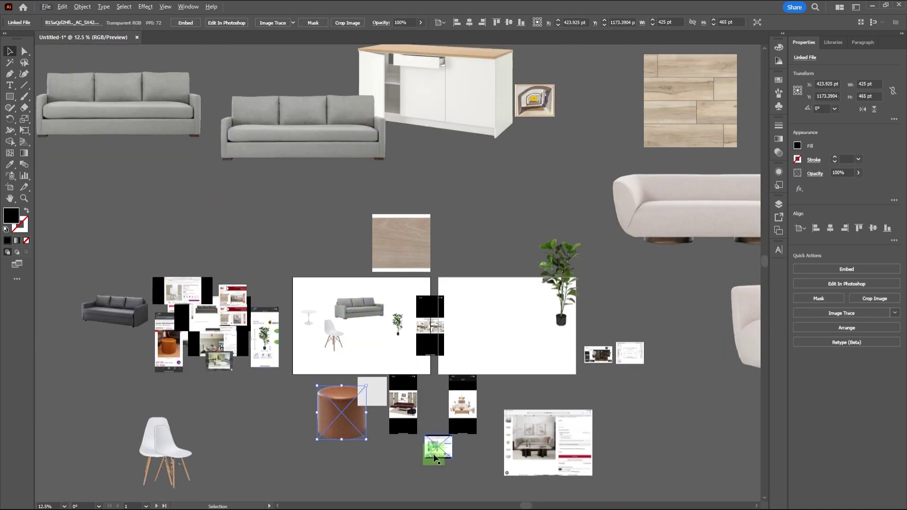
{"action": "scroll", "coordinate": [560, 218], "scroll_direction": "up", "scroll_amount": 1}
{"action": "left_click", "coordinate": [560, 218]}
{"action": "left_click_drag", "start_coordinate": [609, 170], "coordinate": [552, 227]}
{"action": "scroll", "coordinate": [524, 238], "scroll_direction": "down", "scroll_amount": 1}
{"action": "left_click", "coordinate": [524, 238]}
{"action": "scroll", "coordinate": [436, 279], "scroll_direction": "up", "scroll_amount": 1}
- Move and shrink the cream sofa and grey swivel chair onto the second artboard
{"action": "left_click_drag", "start_coordinate": [584, 198], "coordinate": [402, 303]}
{"action": "scroll", "coordinate": [402, 302], "scroll_direction": "up", "scroll_amount": 1}
{"action": "left_click_drag", "start_coordinate": [467, 258], "coordinate": [449, 279]}
{"action": "scroll", "coordinate": [430, 304], "scroll_direction": "up", "scroll_amount": 1}
{"action": "scroll", "coordinate": [416, 305], "scroll_direction": "down", "scroll_amount": 3}
{"action": "left_click_drag", "start_coordinate": [673, 203], "coordinate": [416, 307]}
{"action": "scroll", "coordinate": [416, 307], "scroll_direction": "up", "scroll_amount": 3}
{"action": "left_click_drag", "start_coordinate": [304, 226], "coordinate": [442, 362]}
{"action": "left_click_drag", "start_coordinate": [475, 384], "coordinate": [409, 348]}
{"action": "left_click", "coordinate": [486, 340]}
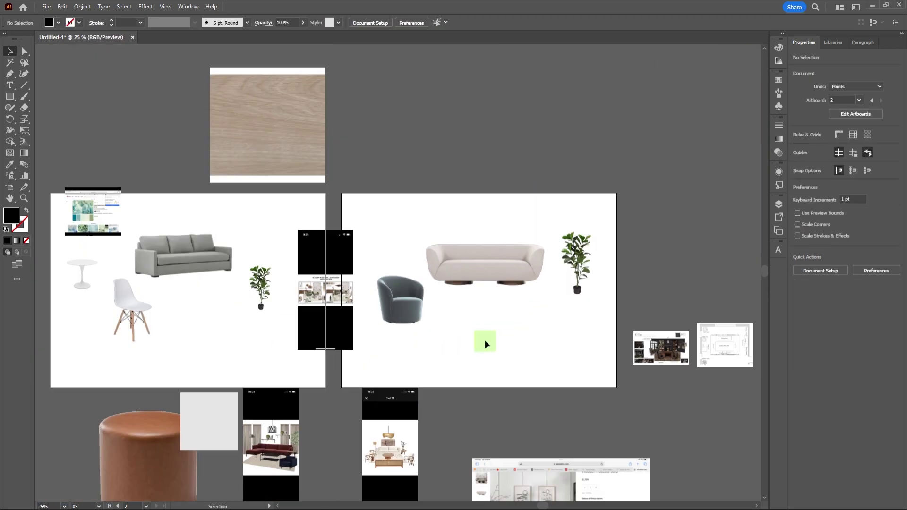
{"action": "scroll", "coordinate": [462, 290], "scroll_direction": "down", "scroll_amount": 3}
{"action": "scroll", "coordinate": [448, 336], "scroll_direction": "up", "scroll_amount": 3}
- Bring the arch artwork and orange ottoman onto the second artboard
{"action": "left_click", "coordinate": [485, 163]}
{"action": "scroll", "coordinate": [485, 164], "scroll_direction": "down", "scroll_amount": 2}
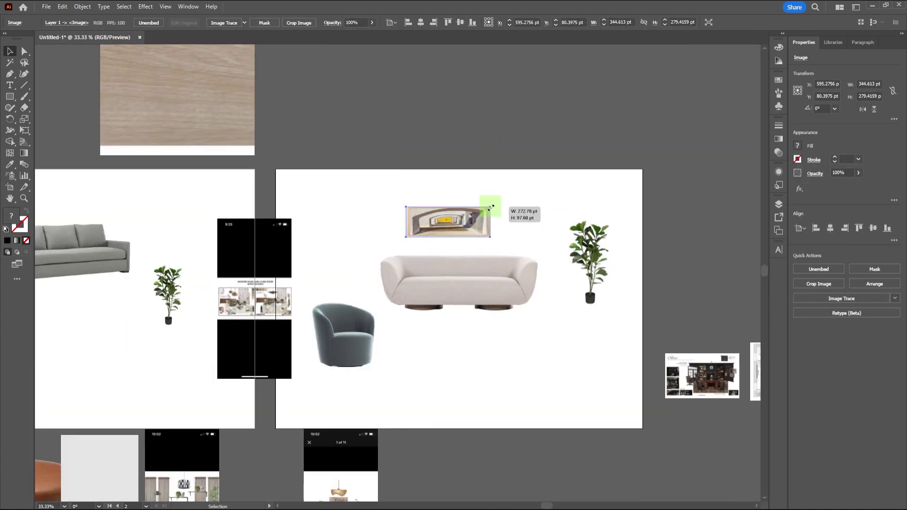
{"action": "scroll", "coordinate": [482, 214], "scroll_direction": "down", "scroll_amount": 2}
{"action": "left_click_drag", "start_coordinate": [512, 281], "coordinate": [416, 339]}
{"action": "scroll", "coordinate": [416, 339], "scroll_direction": "up", "scroll_amount": 1}
{"action": "scroll", "coordinate": [557, 338], "scroll_direction": "down", "scroll_amount": 1}
{"action": "scroll", "coordinate": [433, 219], "scroll_direction": "up", "scroll_amount": 1}
{"action": "left_click", "coordinate": [236, 371]}
{"action": "left_click_drag", "start_coordinate": [236, 371], "coordinate": [662, 222]}
{"action": "scroll", "coordinate": [440, 323], "scroll_direction": "down", "scroll_amount": 1}
{"action": "left_click", "coordinate": [413, 276]}
{"action": "scroll", "coordinate": [435, 262], "scroll_direction": "up", "scroll_amount": 1}
- Move the KNOXHULT cabinet onto artboard 1 and the red tulip chair toward artboard 2
{"action": "left_click_drag", "start_coordinate": [505, 270], "coordinate": [409, 271]}
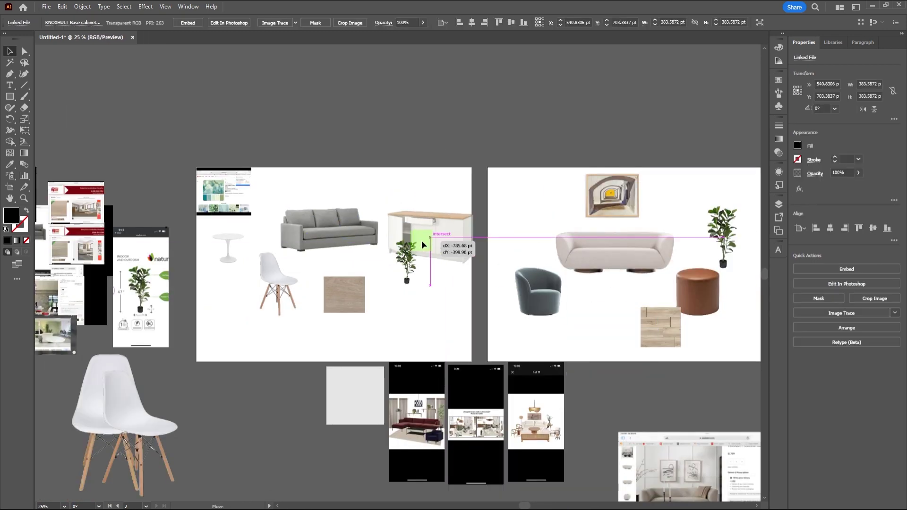
{"action": "left_click_drag", "start_coordinate": [421, 245], "coordinate": [282, 262]}
{"action": "scroll", "coordinate": [310, 340], "scroll_direction": "down", "scroll_amount": 3}
{"action": "scroll", "coordinate": [267, 301], "scroll_direction": "up", "scroll_amount": 3}
{"action": "scroll", "coordinate": [282, 261], "scroll_direction": "down", "scroll_amount": 1}
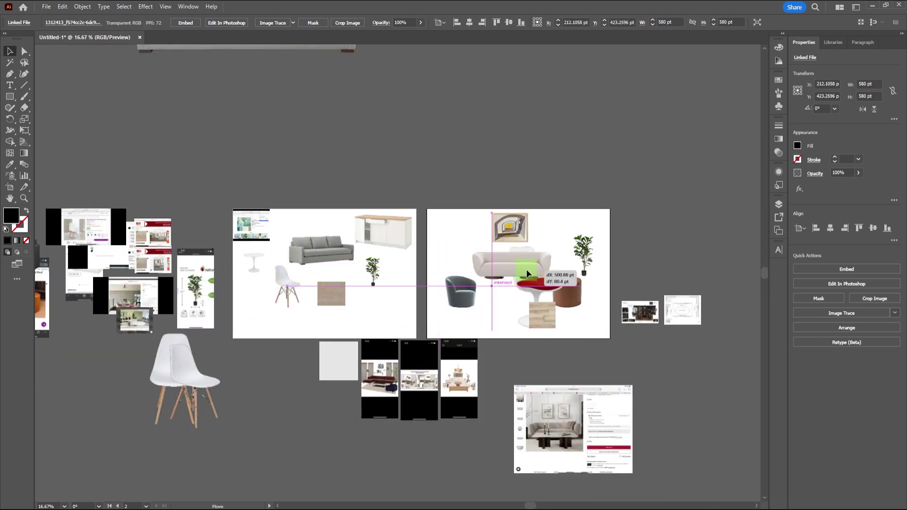
- Place the red tulip chair onto the second artboard
{"action": "left_click_drag", "start_coordinate": [528, 269], "coordinate": [446, 201]}
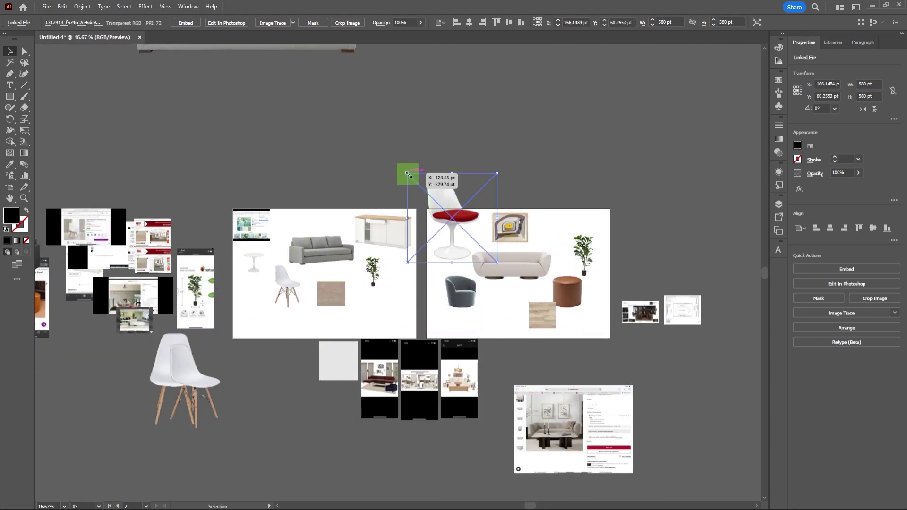
{"action": "left_click_drag", "start_coordinate": [425, 231], "coordinate": [478, 235]}
{"action": "scroll", "coordinate": [478, 235], "scroll_direction": "up", "scroll_amount": 2}
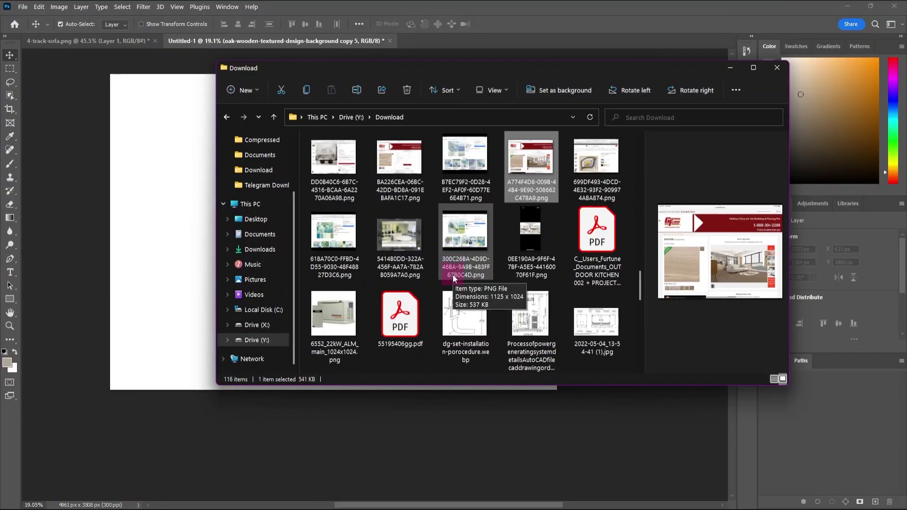
{"action": "scroll", "coordinate": [453, 274], "scroll_direction": "down", "scroll_amount": 3}
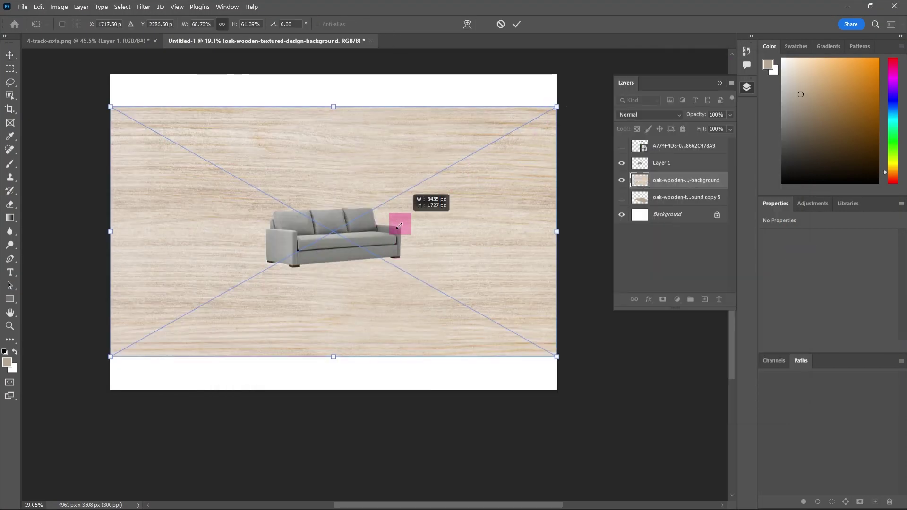
- Shrink the oak texture into a tile, duplicate it into a row under the sofa, and select all oak layers
{"action": "left_click_drag", "start_coordinate": [392, 234], "coordinate": [362, 318]}
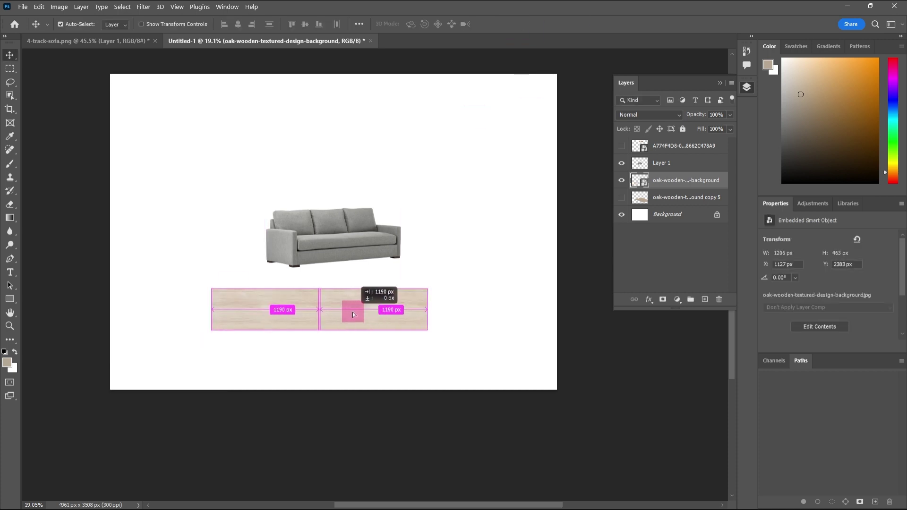
{"action": "left_click_drag", "start_coordinate": [463, 314], "coordinate": [464, 314]}
{"action": "left_click_drag", "start_coordinate": [391, 308], "coordinate": [355, 278]}
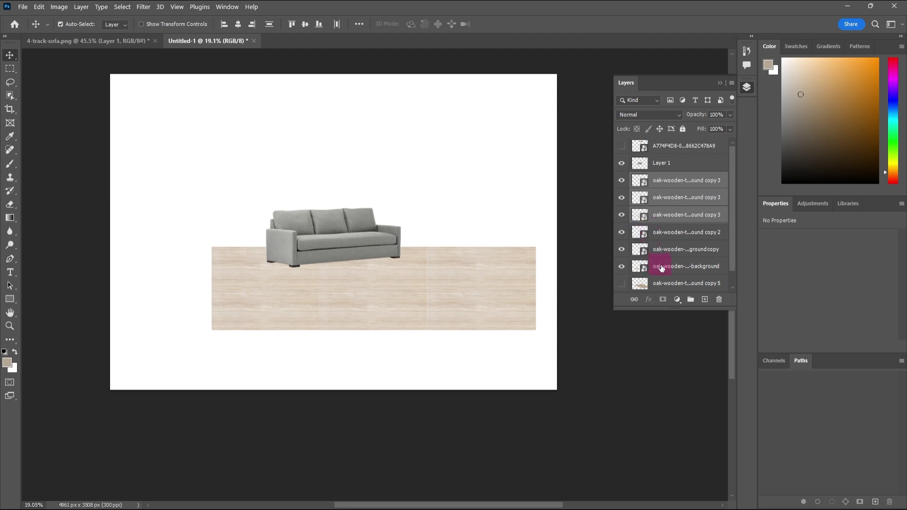
{"action": "left_click", "coordinate": [661, 268], "text": "shift"}
{"action": "left_click", "coordinate": [673, 179]}
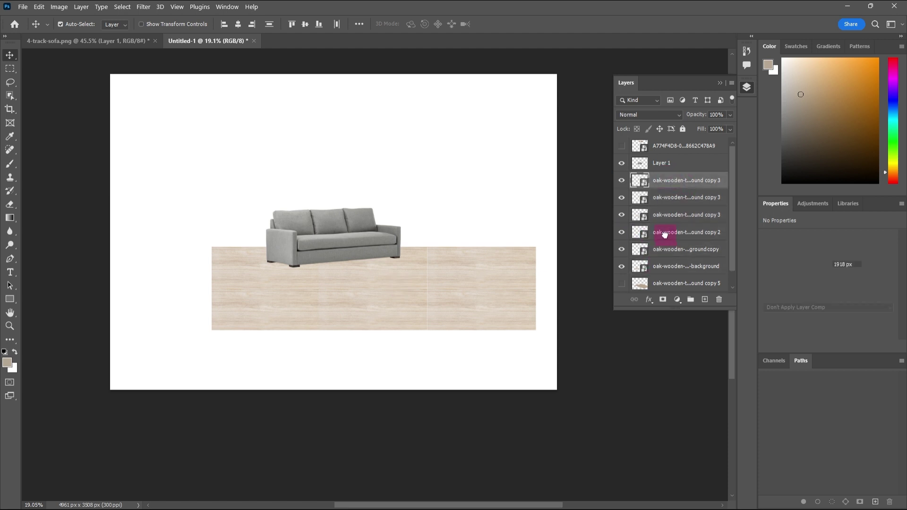
{"action": "left_click", "coordinate": [665, 266], "text": "shift"}
{"action": "right_click", "coordinate": [664, 268]}
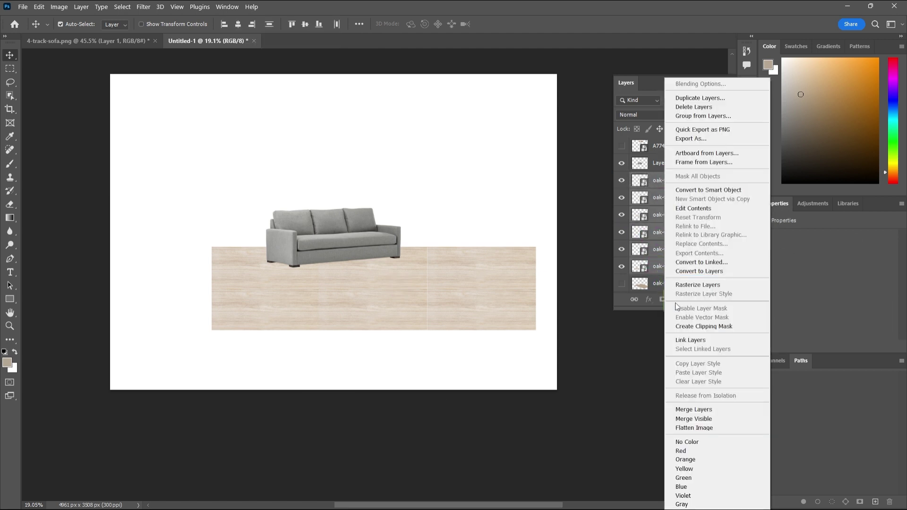
- Merge the oak tiles into one layer and start an Edit > Transform > Skew on it
{"action": "left_click", "coordinate": [691, 410]}
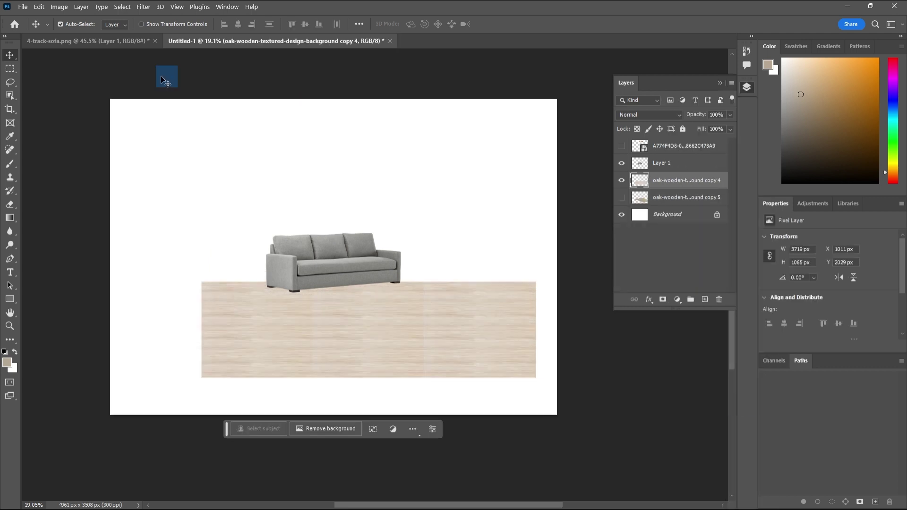
{"action": "left_click", "coordinate": [40, 10]}
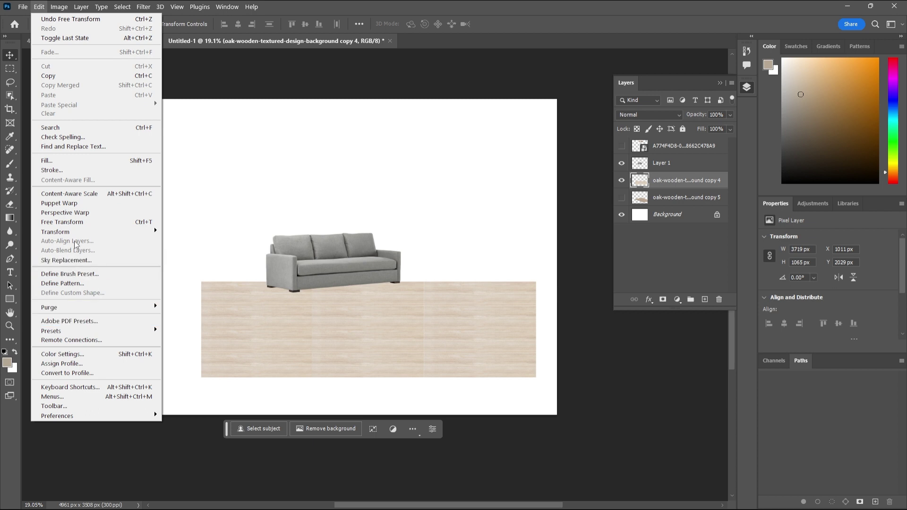
{"action": "mouse_move", "coordinate": [75, 235]}
{"action": "left_click", "coordinate": [202, 268]}
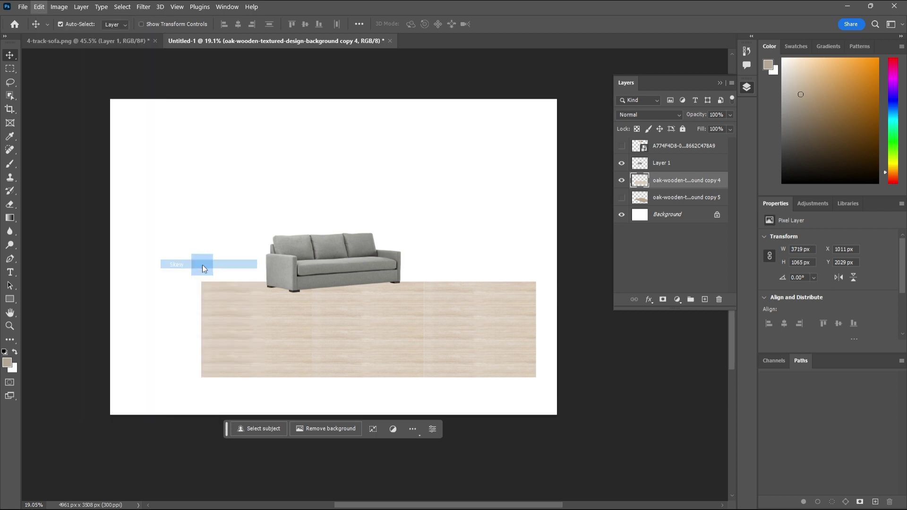
- Slant the oak floor's edges into a receding perspective plane and position it under the sofa
{"action": "left_click_drag", "start_coordinate": [369, 378], "coordinate": [147, 365]}
{"action": "left_click_drag", "start_coordinate": [287, 321], "coordinate": [540, 361]}
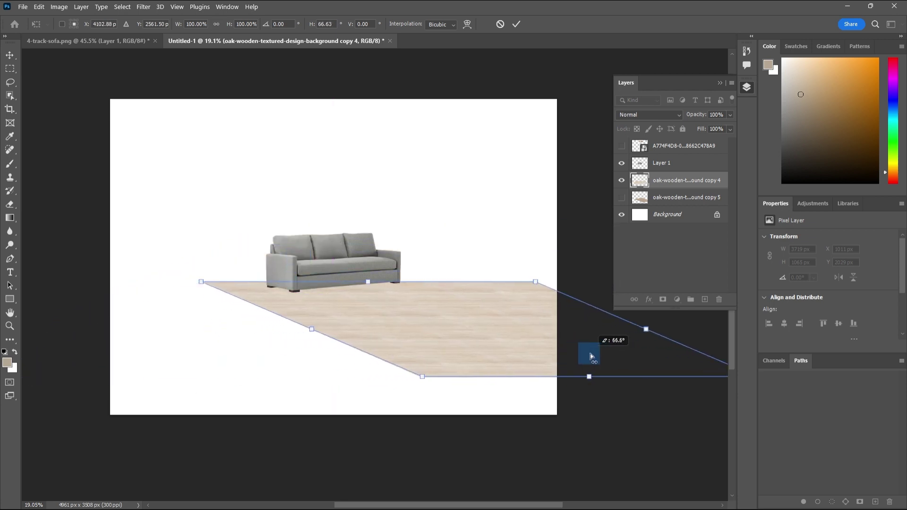
{"action": "left_click_drag", "start_coordinate": [418, 296], "coordinate": [127, 243]}
{"action": "scroll", "coordinate": [534, 253], "scroll_direction": "up", "scroll_amount": 1}
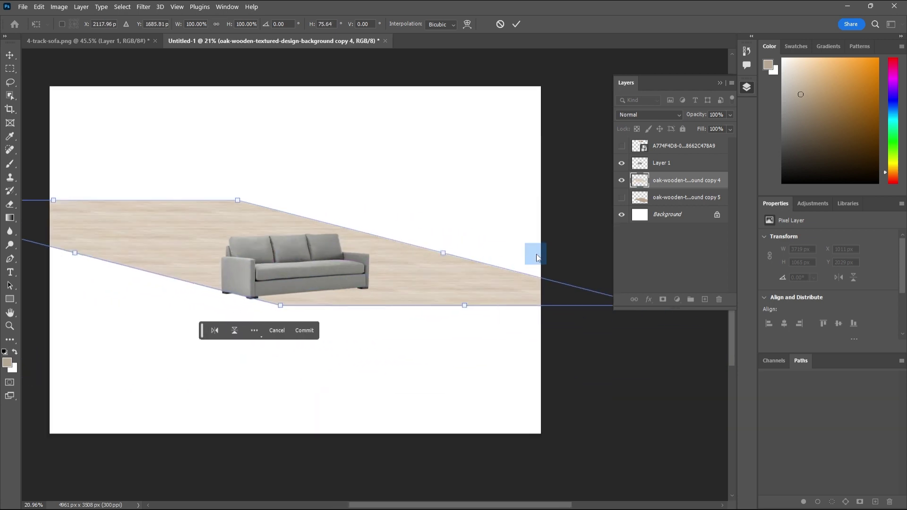
{"action": "left_click_drag", "start_coordinate": [184, 244], "coordinate": [188, 264]}
{"action": "left_click_drag", "start_coordinate": [653, 308], "coordinate": [603, 313]}
{"action": "left_click_drag", "start_coordinate": [421, 258], "coordinate": [338, 222]}
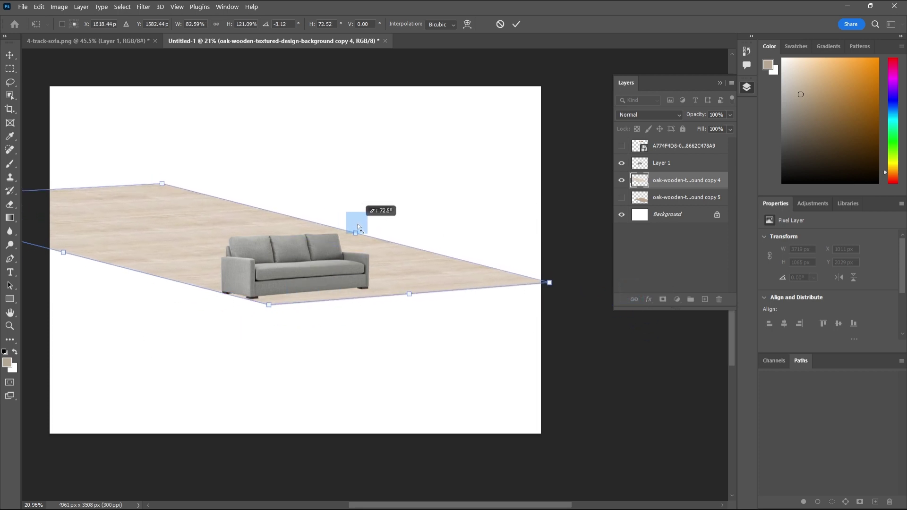
{"action": "scroll", "coordinate": [470, 172], "scroll_direction": "down", "scroll_amount": 1}
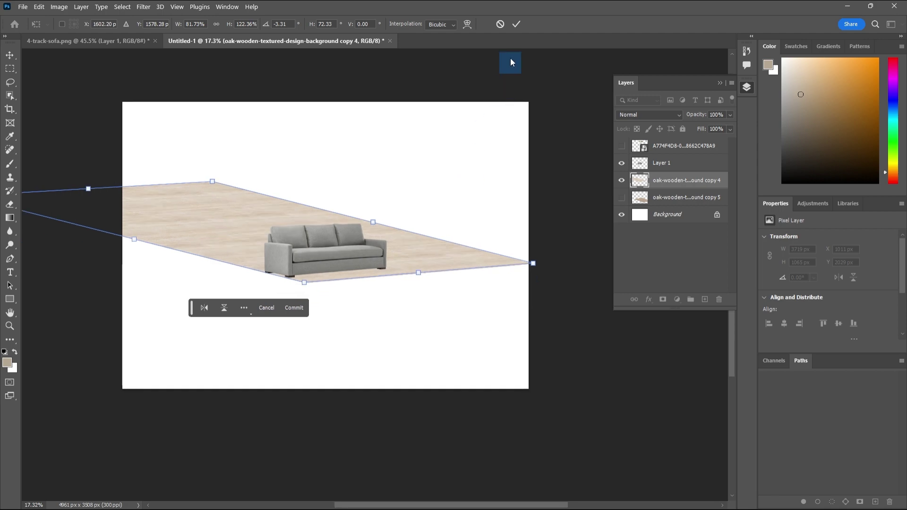
{"action": "left_click_drag", "start_coordinate": [455, 174], "coordinate": [240, 261]}
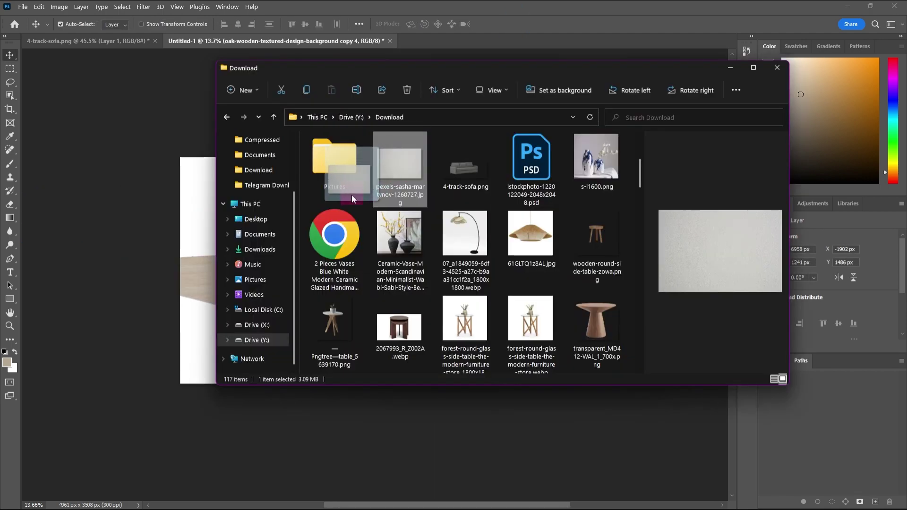
- Bring in the white wall image and move it behind the grey sofa
{"action": "left_click_drag", "start_coordinate": [351, 195], "coordinate": [188, 238]}
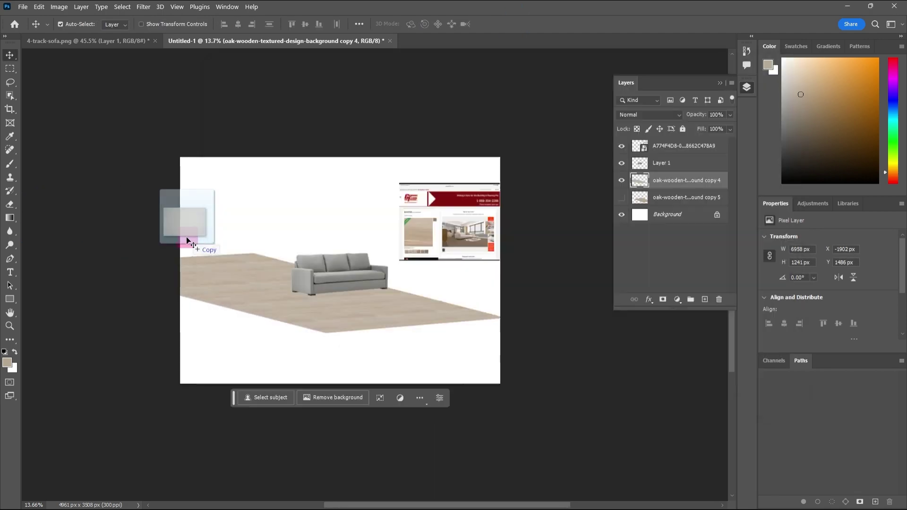
{"action": "left_click_drag", "start_coordinate": [187, 237], "coordinate": [424, 221]}
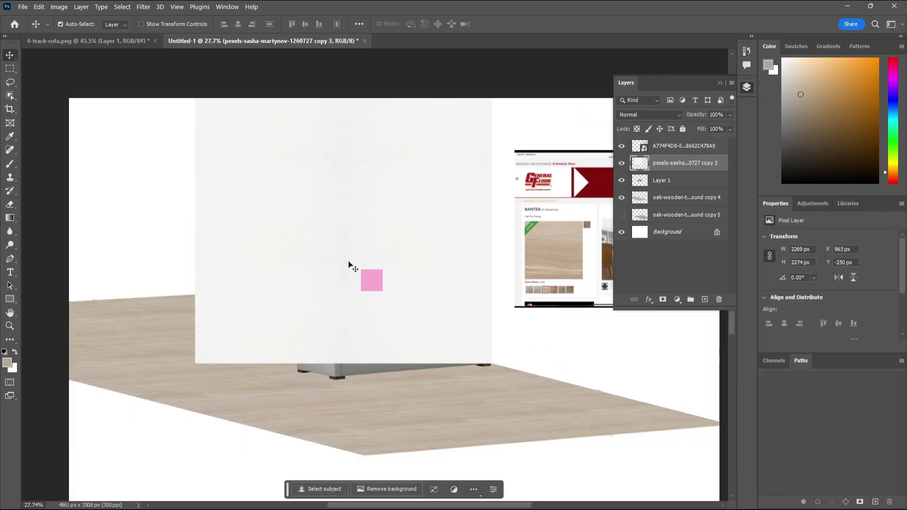
{"action": "left_click", "coordinate": [39, 7]}
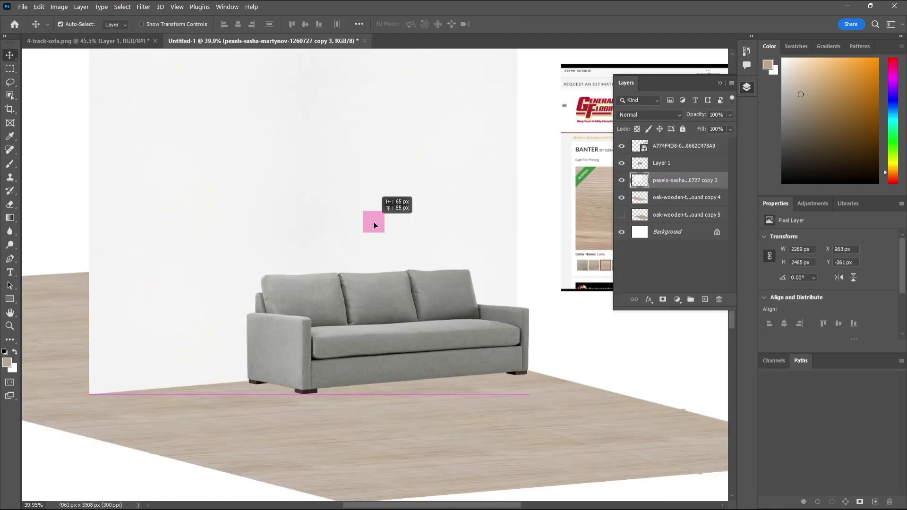
{"action": "mouse_move", "coordinate": [373, 222]}
{"action": "left_mouse_down"}
{"action": "mouse_move", "coordinate": [405, 300]}
{"action": "mouse_move", "coordinate": [360, 330]}
{"action": "left_mouse_up"}
- Outline the floor's lower-left corner with the Polygonal Lasso and enlarge the Eraser brush
{"action": "left_click", "coordinate": [10, 84]}
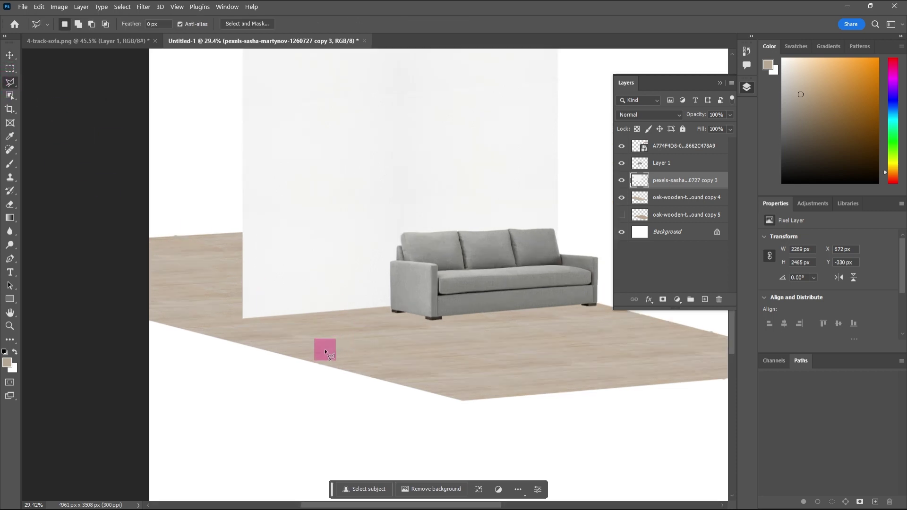
{"action": "scroll", "coordinate": [324, 353], "scroll_direction": "down", "scroll_amount": 3}
{"action": "scroll", "coordinate": [369, 339], "scroll_direction": "up", "scroll_amount": 1}
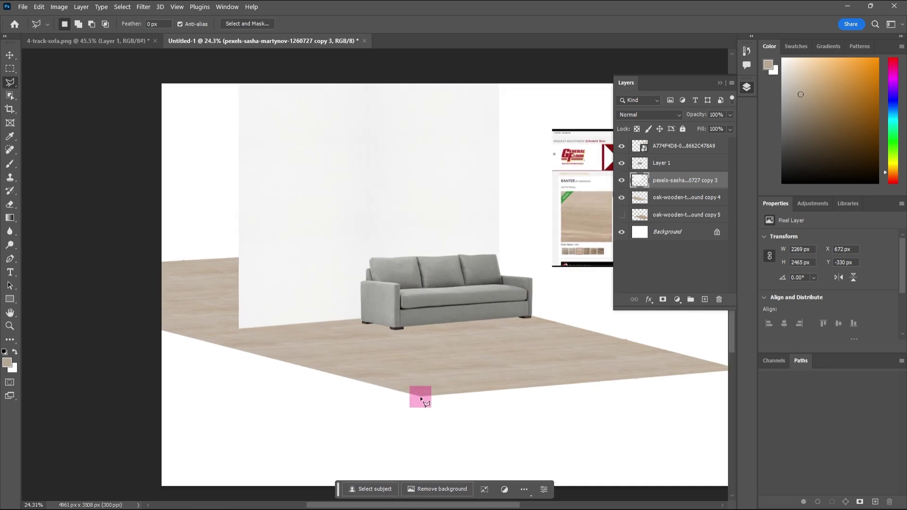
{"action": "left_click", "coordinate": [420, 397]}
{"action": "left_click", "coordinate": [162, 302]}
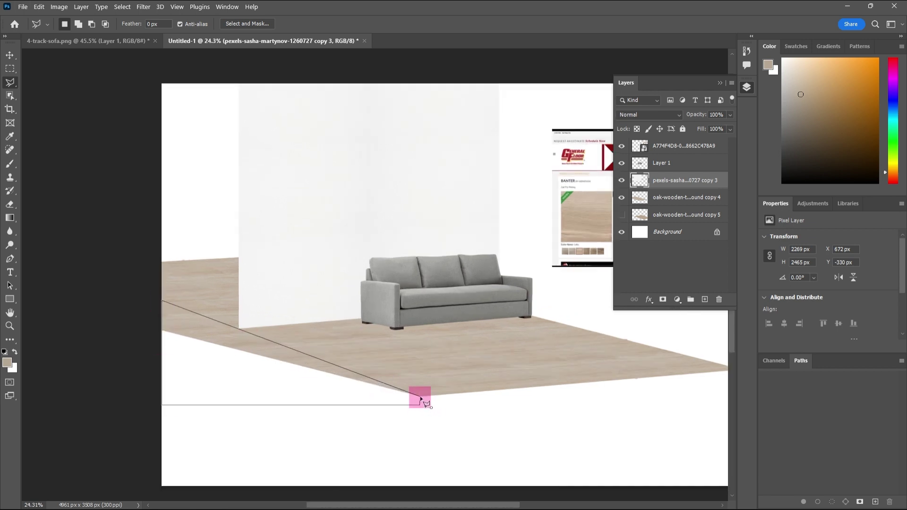
{"action": "left_click_drag", "start_coordinate": [343, 388], "coordinate": [388, 393]}
{"action": "key", "text": "alt+bracketleft"}
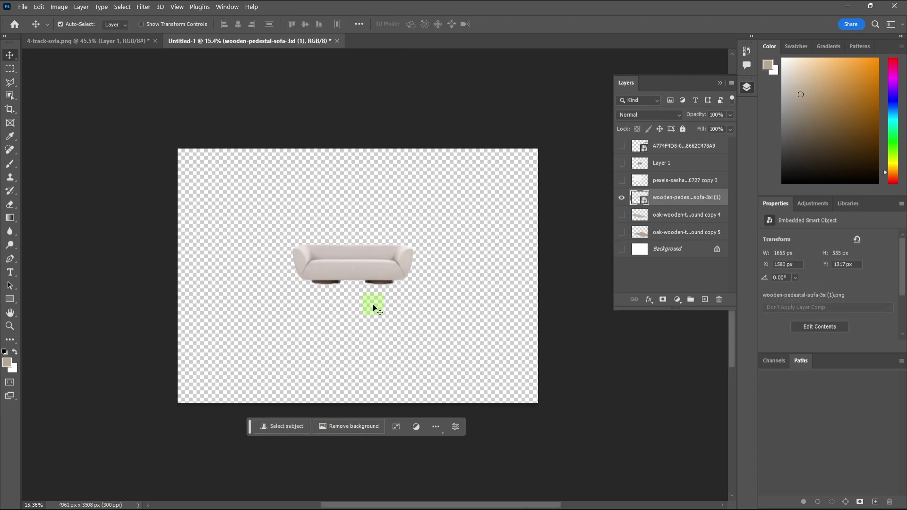
- Place the vinyl flooring texture and distort it into a perspective floor trapezoid
{"action": "left_click_drag", "start_coordinate": [438, 360], "coordinate": [437, 361]}
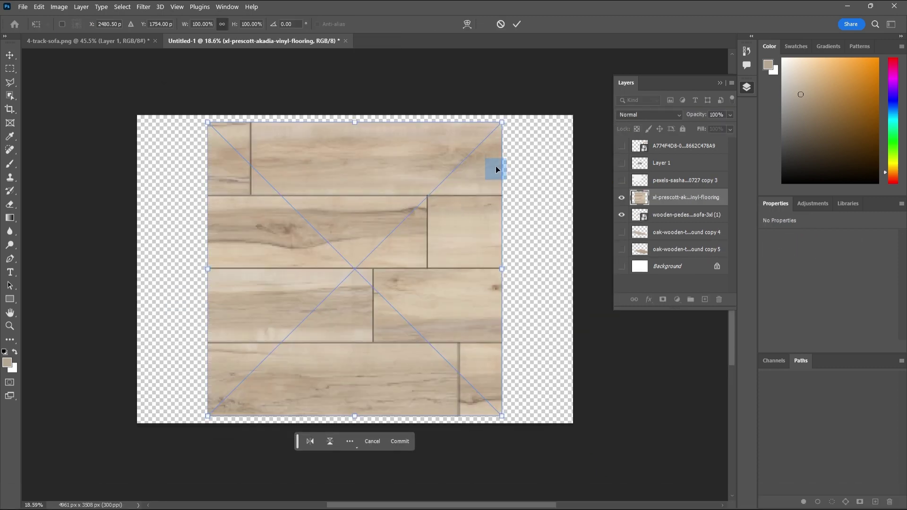
{"action": "left_click_drag", "start_coordinate": [500, 121], "coordinate": [246, 384]}
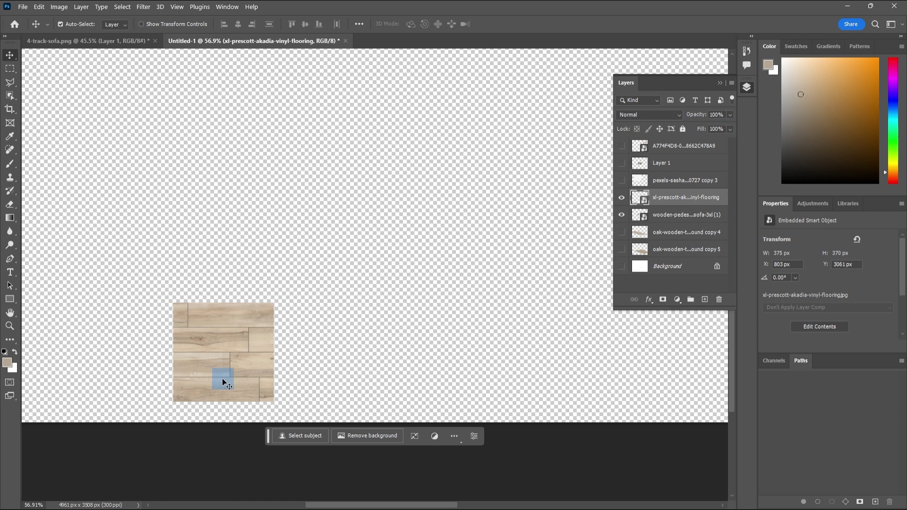
{"action": "left_click_drag", "start_coordinate": [222, 379], "coordinate": [398, 351]}
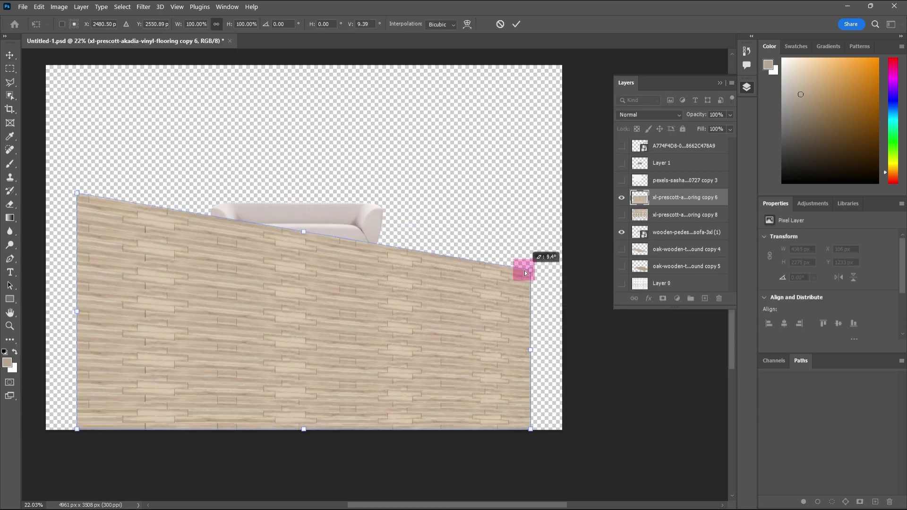
{"action": "left_click_drag", "start_coordinate": [77, 193], "coordinate": [143, 269]}
{"action": "left_click_drag", "start_coordinate": [531, 269], "coordinate": [427, 278]}
{"action": "left_click_drag", "start_coordinate": [304, 429], "coordinate": [324, 373]}
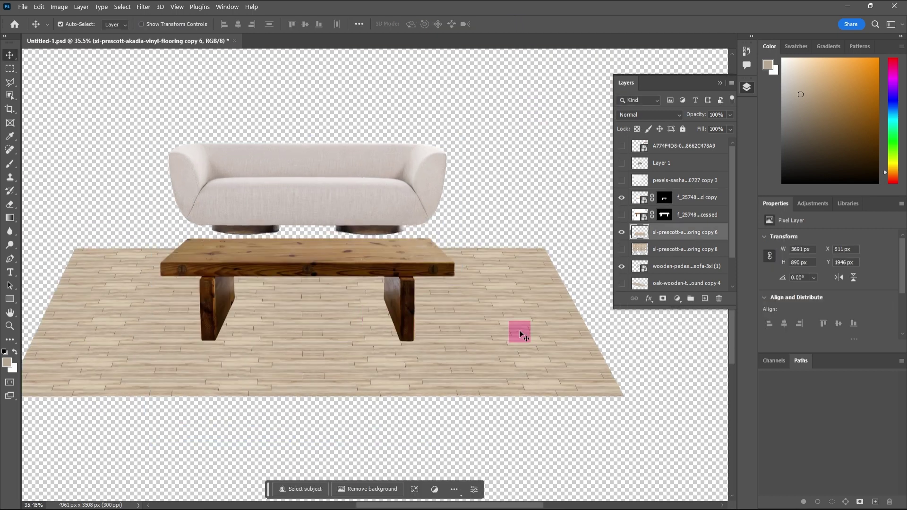
{"action": "key", "text": "ctrl+t"}
{"action": "left_click_drag", "start_coordinate": [75, 254], "coordinate": [160, 255]}
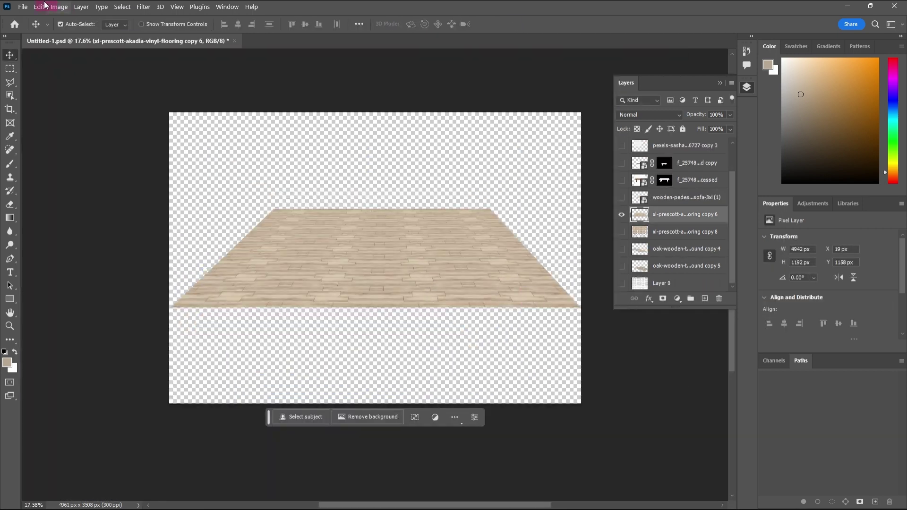
- Export the flooring image via File > Export > Export As
{"action": "left_click", "coordinate": [22, 7]}
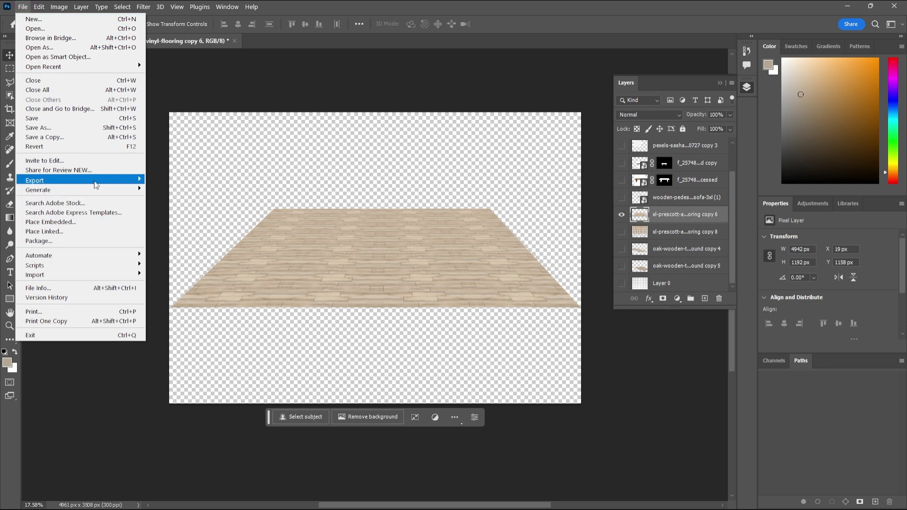
{"action": "mouse_move", "coordinate": [97, 185]}
{"action": "left_click", "coordinate": [191, 190]}
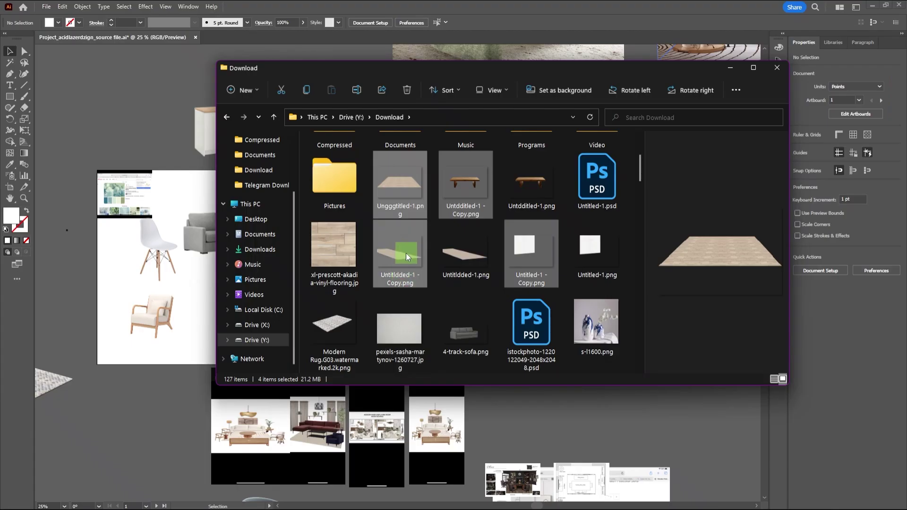
- Place the exported images and arrange the rug, chair group and white chair around the grey sofa
{"action": "left_click_drag", "start_coordinate": [406, 253], "coordinate": [182, 303]}
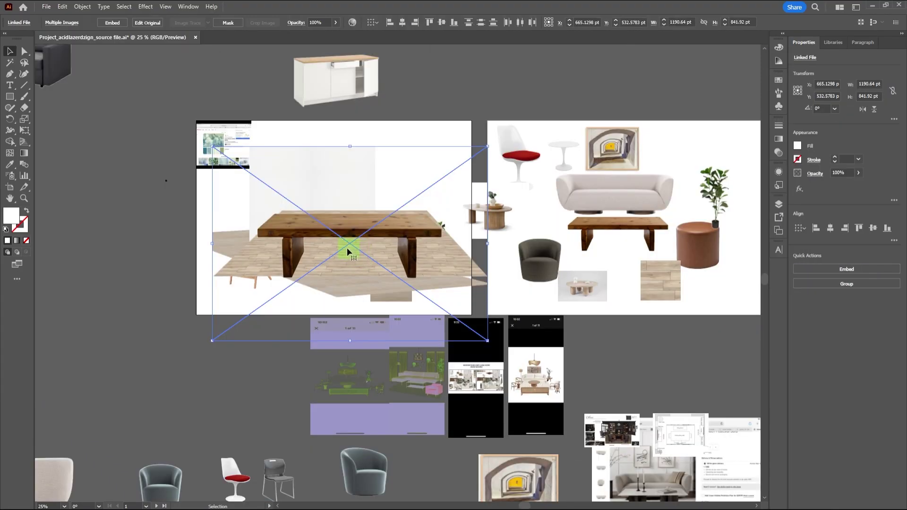
{"action": "scroll", "coordinate": [348, 249], "scroll_direction": "down", "scroll_amount": 1}
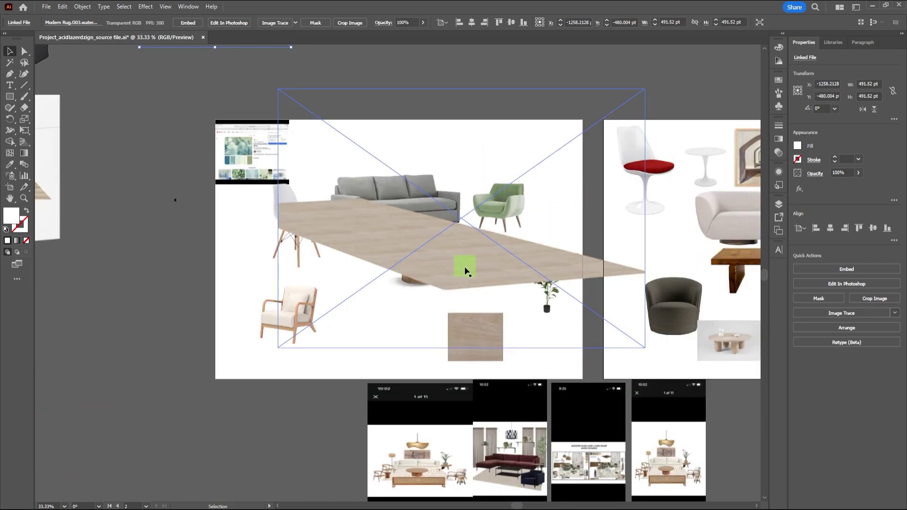
{"action": "left_click_drag", "start_coordinate": [466, 265], "coordinate": [459, 298]}
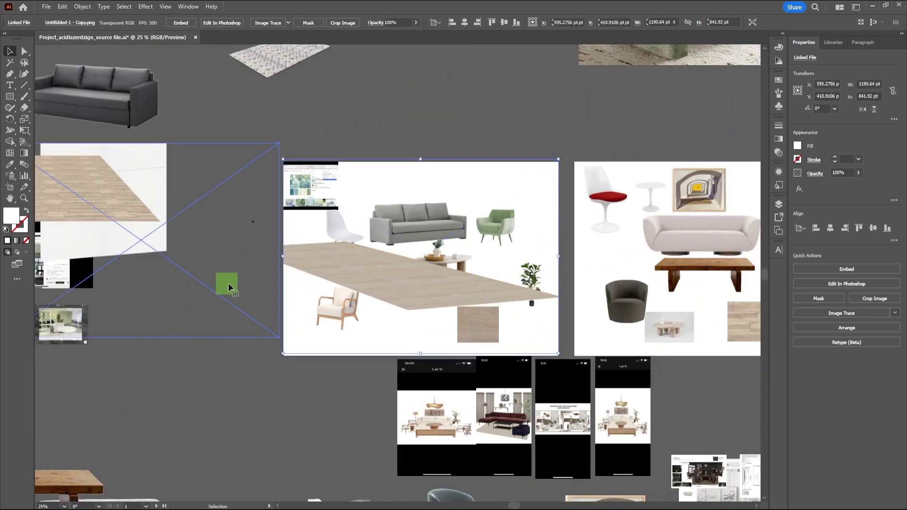
{"action": "left_click_drag", "start_coordinate": [229, 284], "coordinate": [255, 264]}
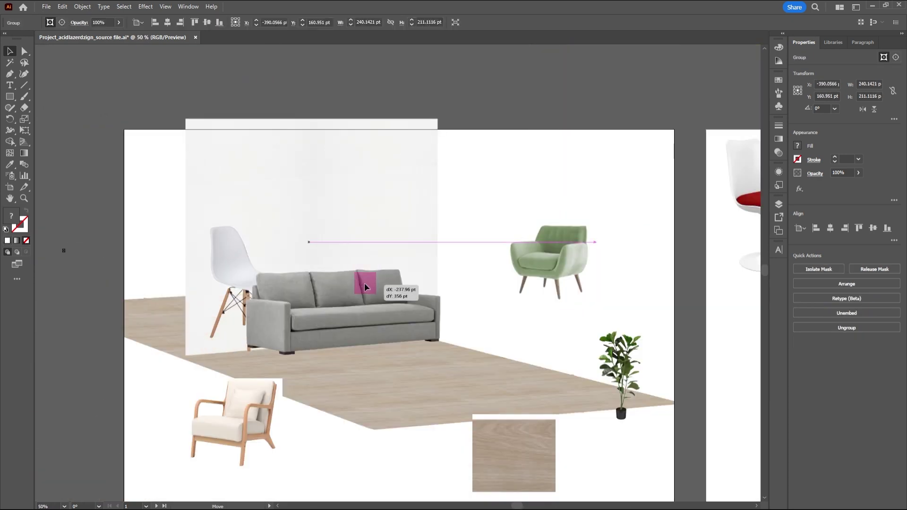
{"action": "left_click_drag", "start_coordinate": [364, 282], "coordinate": [348, 251]}
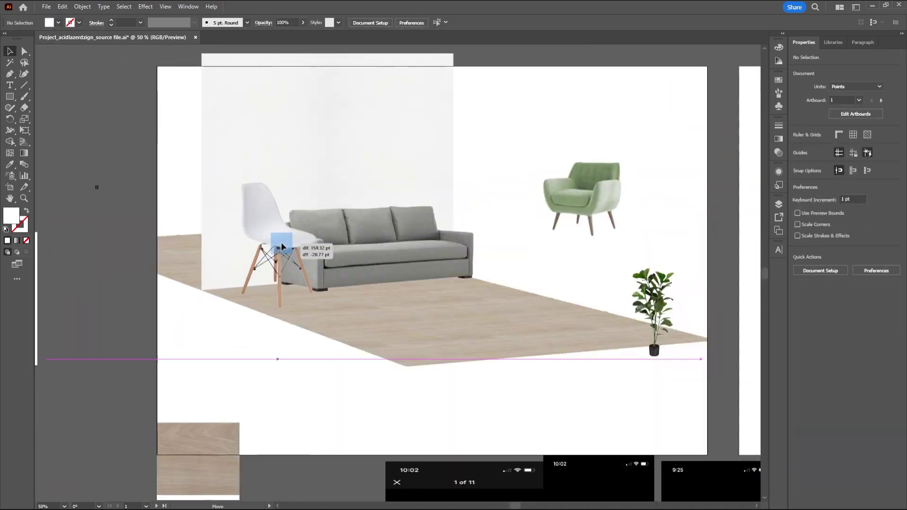
{"action": "left_click_drag", "start_coordinate": [293, 253], "coordinate": [385, 308]}
{"action": "left_click_drag", "start_coordinate": [347, 149], "coordinate": [347, 156]}
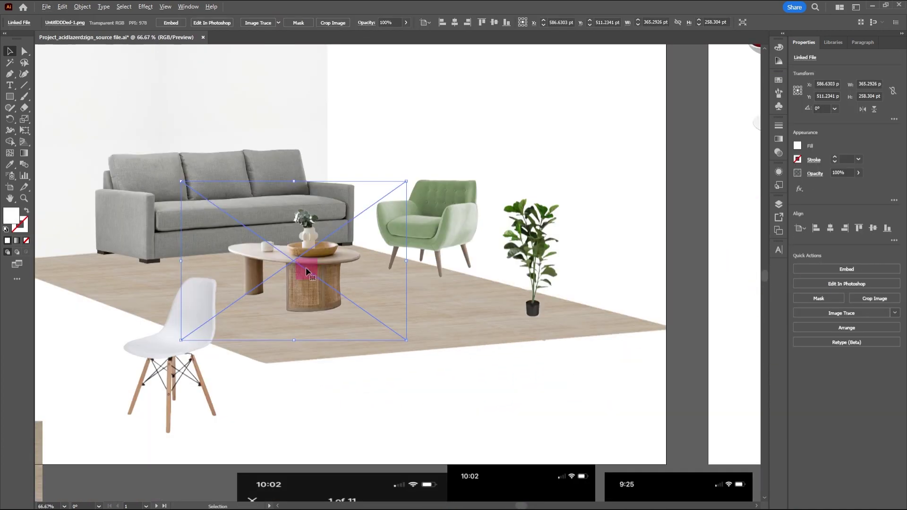
- Mirror the coffee table image left to right
{"action": "right_click", "coordinate": [306, 272]}
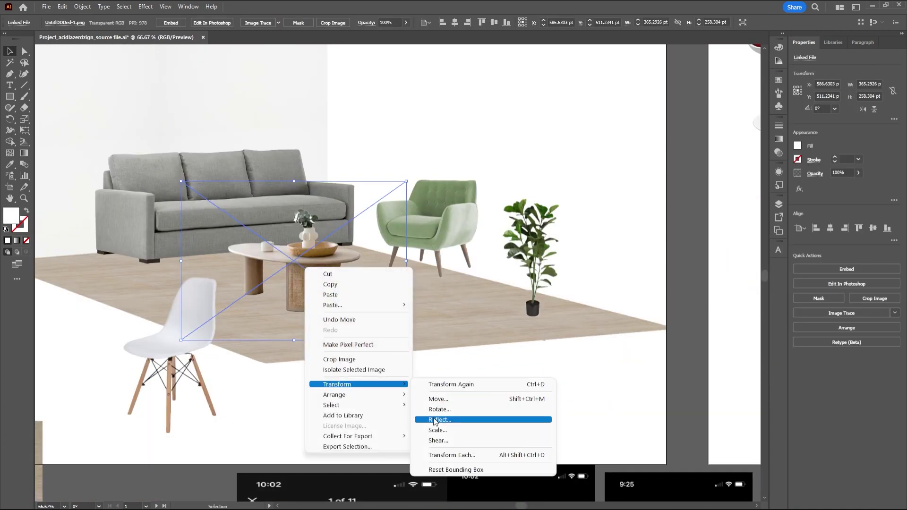
{"action": "left_click", "coordinate": [435, 421]}
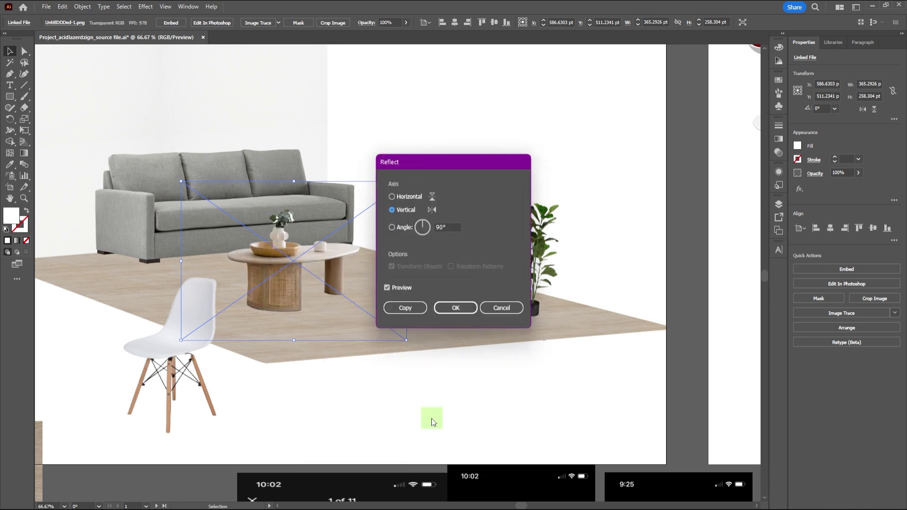
{"action": "left_click", "coordinate": [451, 312]}
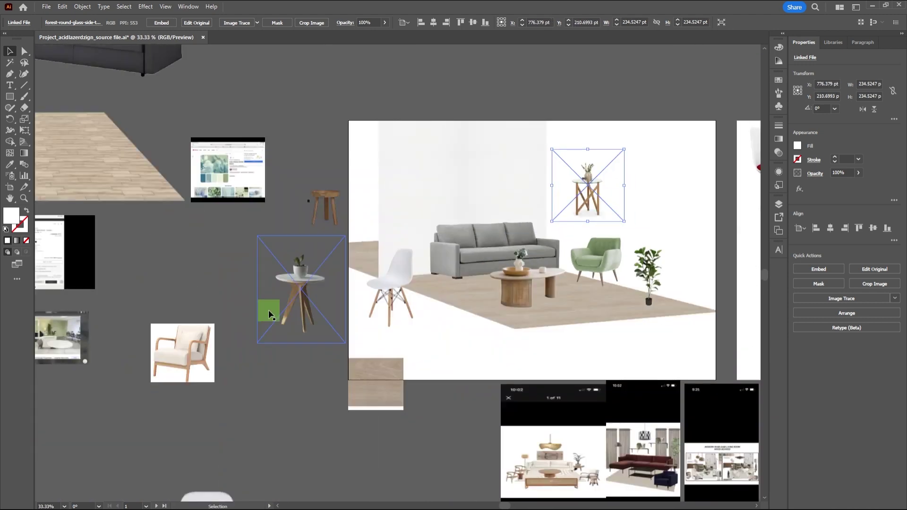
- Move the round side table off the first board and reposition the small side table
{"action": "left_click_drag", "start_coordinate": [265, 312], "coordinate": [656, 196]}
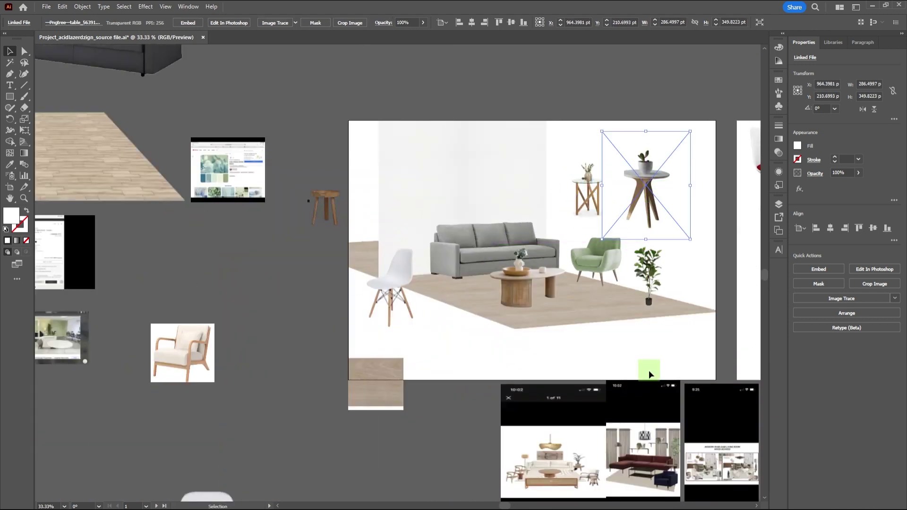
{"action": "left_click", "coordinate": [588, 189]}
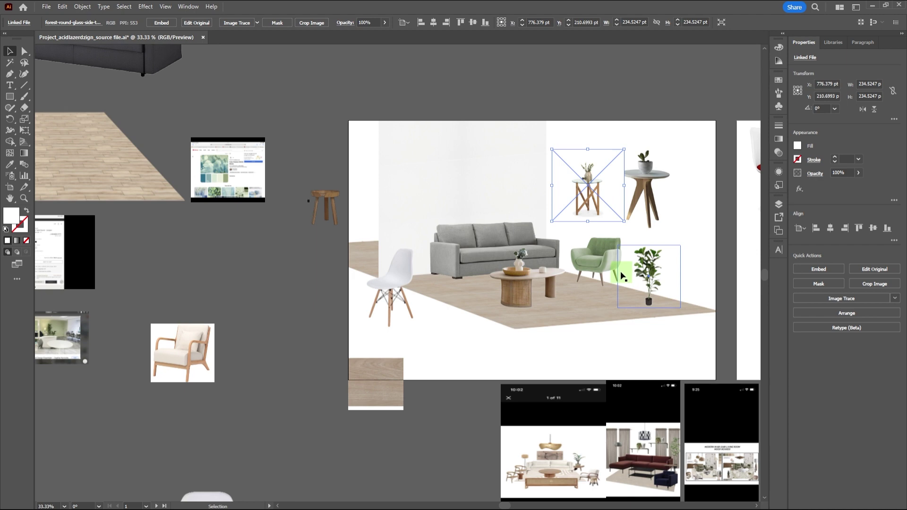
{"action": "left_click_drag", "start_coordinate": [637, 232], "coordinate": [268, 294]}
{"action": "left_click_drag", "start_coordinate": [208, 416], "coordinate": [211, 416]}
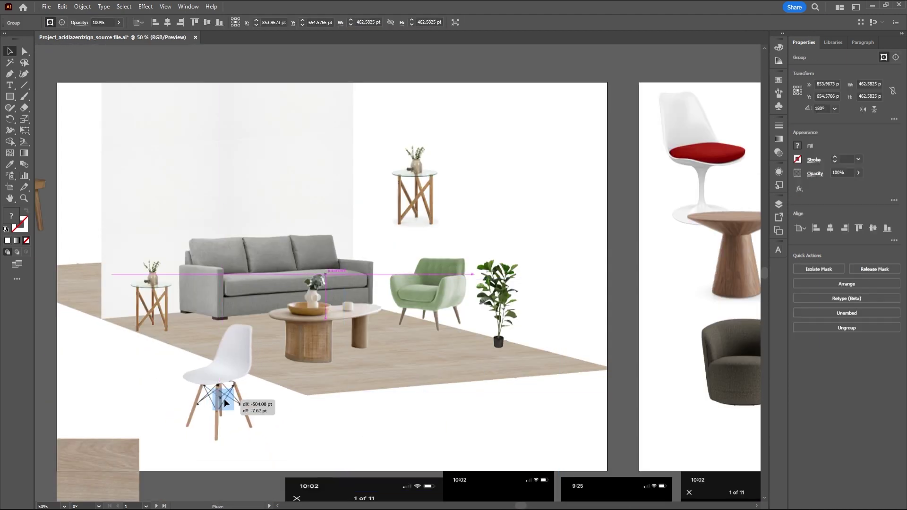
- Import the lamp images, zoom in, and shift a furniture group on the second board
{"action": "left_click_drag", "start_coordinate": [224, 399], "coordinate": [214, 391]}
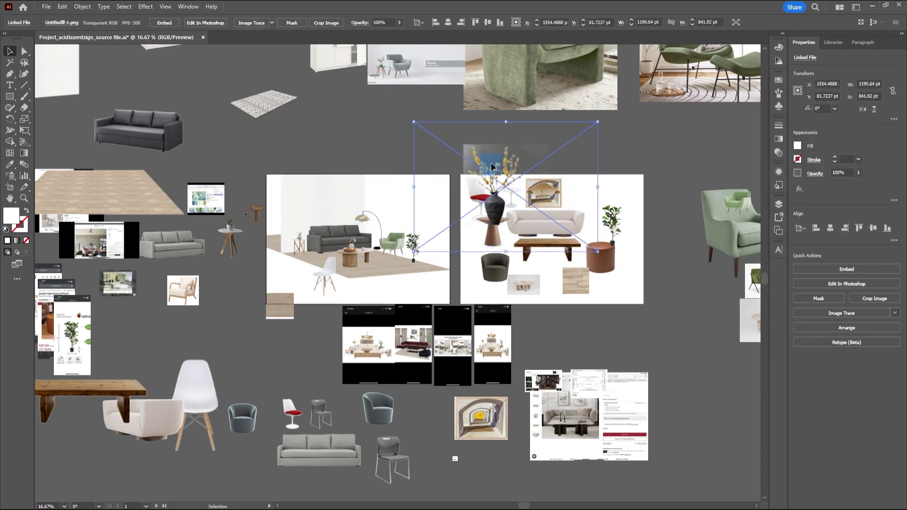
{"action": "key", "text": "ctrl+="}
{"action": "scroll", "coordinate": [511, 331], "scroll_direction": "up", "scroll_amount": 5}
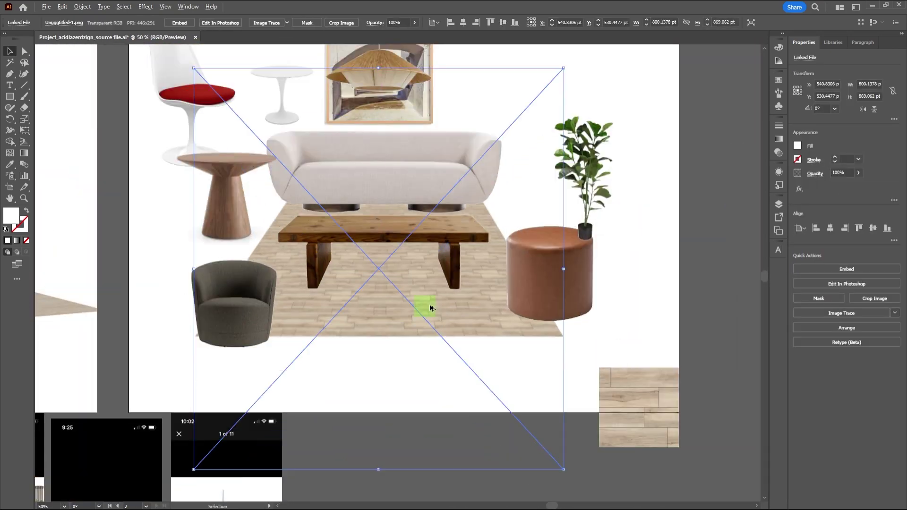
{"action": "scroll", "coordinate": [445, 359], "scroll_direction": "down", "scroll_amount": 3}
{"action": "scroll", "coordinate": [445, 359], "scroll_direction": "up", "scroll_amount": 1}
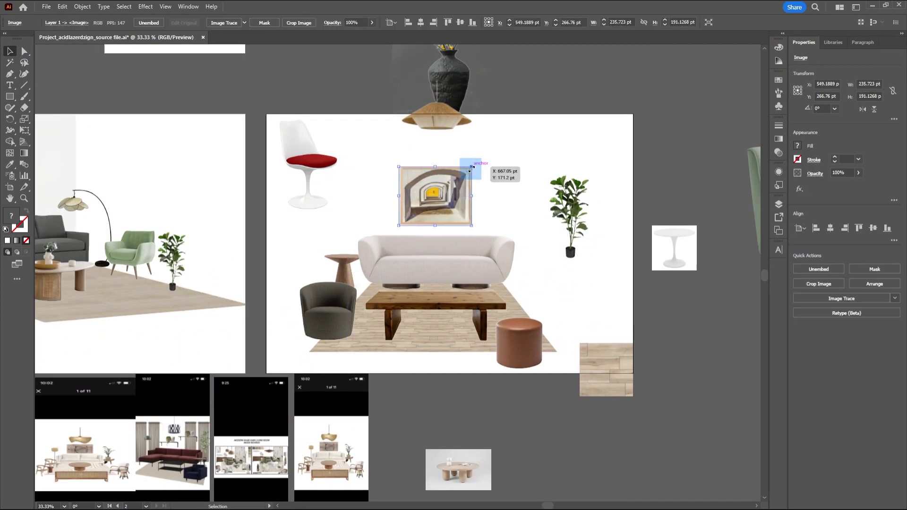
{"action": "left_click_drag", "start_coordinate": [314, 220], "coordinate": [312, 219]}
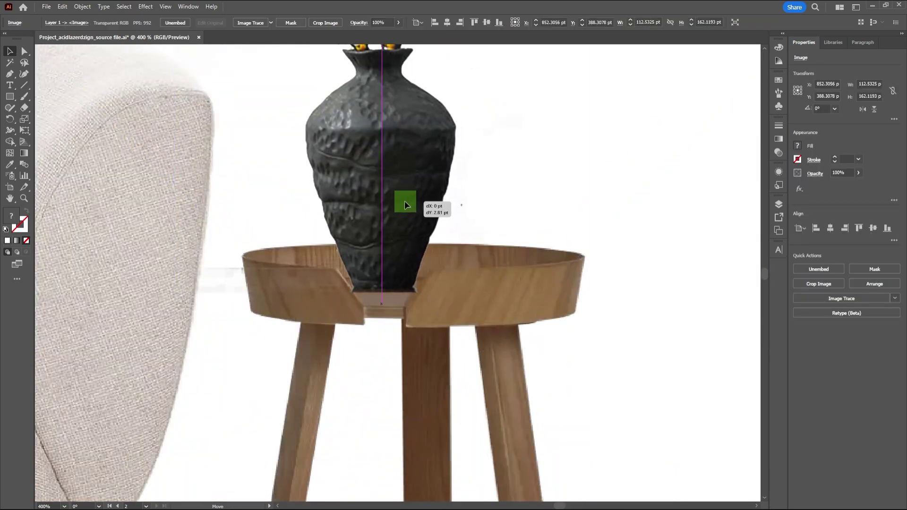
- Set the black vase on the side table and move the starburst pendant onto the first board
{"action": "left_click_drag", "start_coordinate": [405, 202], "coordinate": [410, 200]}
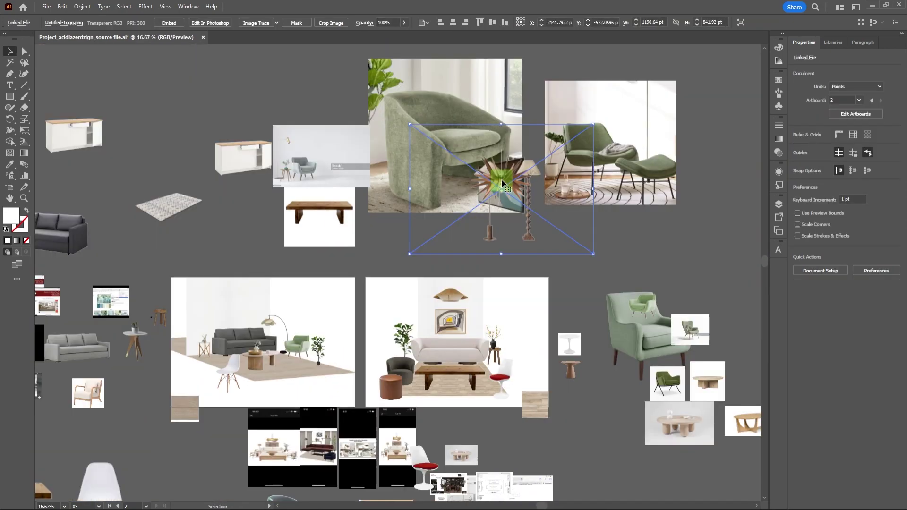
{"action": "left_click_drag", "start_coordinate": [501, 180], "coordinate": [450, 201]}
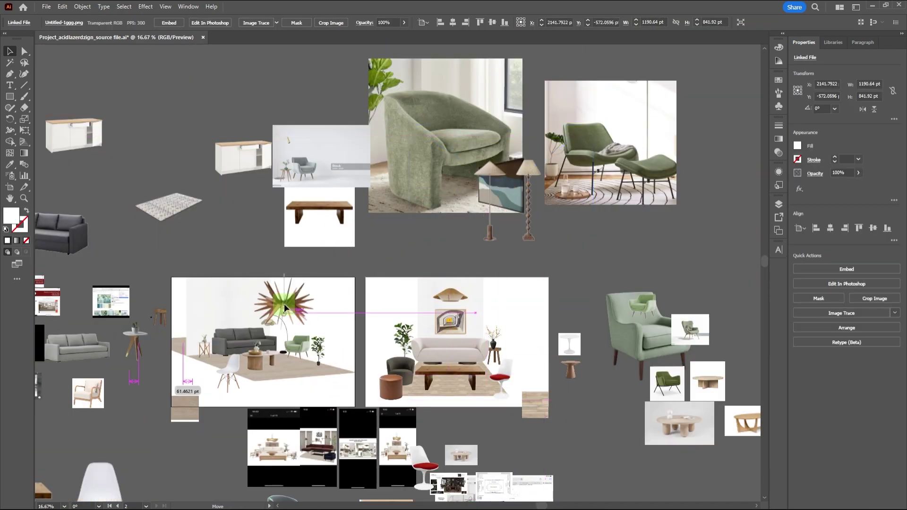
{"action": "scroll", "coordinate": [314, 301], "scroll_direction": "up", "scroll_amount": 3}
{"action": "left_click_drag", "start_coordinate": [284, 303], "coordinate": [440, 205]}
{"action": "scroll", "coordinate": [335, 294], "scroll_direction": "down", "scroll_amount": 2}
{"action": "scroll", "coordinate": [335, 294], "scroll_direction": "up", "scroll_amount": 2}
{"action": "scroll", "coordinate": [439, 205], "scroll_direction": "down", "scroll_amount": 2}
- Crop the bottom off the pendant lamp image with Crop Image
{"action": "right_click", "coordinate": [490, 388]}
{"action": "left_click", "coordinate": [520, 444]}
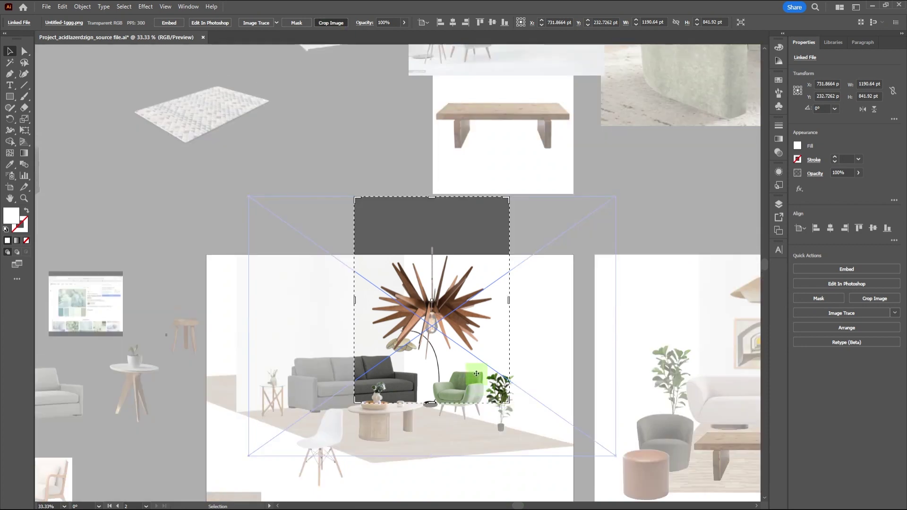
{"action": "scroll", "coordinate": [449, 283], "scroll_direction": "up", "scroll_amount": 1}
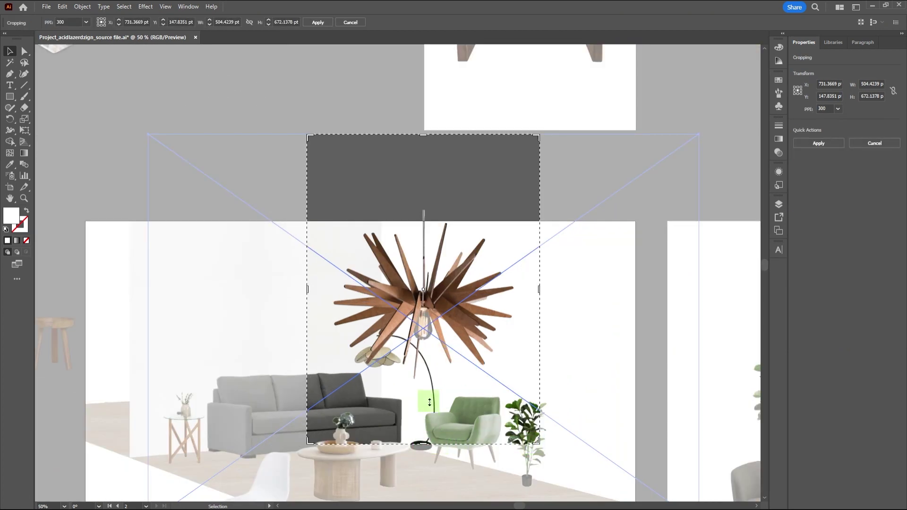
{"action": "left_click_drag", "start_coordinate": [425, 445], "coordinate": [429, 406]}
{"action": "key", "text": "Return"}
{"action": "scroll", "coordinate": [437, 370], "scroll_direction": "down", "scroll_amount": 2}
- Move the arched floor lamp off the board and place the cone floor lamp beside the green chair
{"action": "left_click_drag", "start_coordinate": [326, 233], "coordinate": [279, 112]}
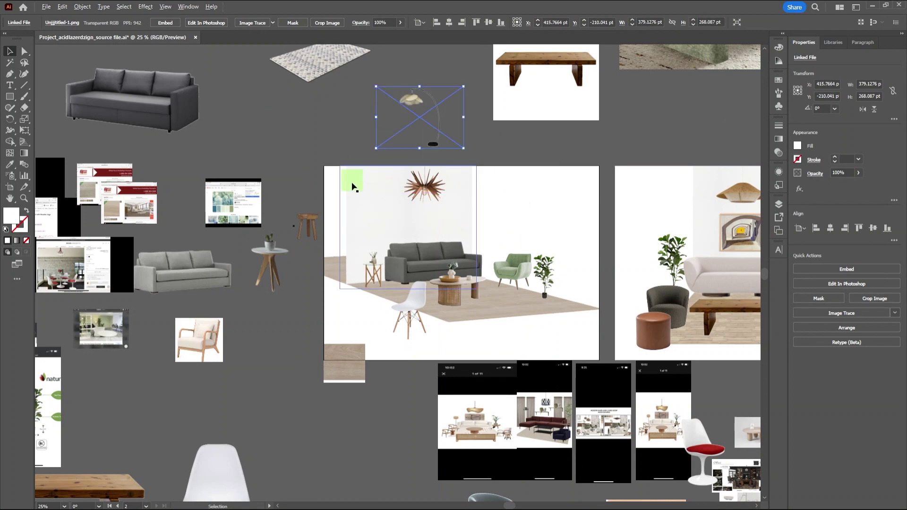
{"action": "left_click_drag", "start_coordinate": [352, 186], "coordinate": [364, 258]}
{"action": "scroll", "coordinate": [364, 258], "scroll_direction": "up", "scroll_amount": 3}
{"action": "left_click", "coordinate": [466, 172]}
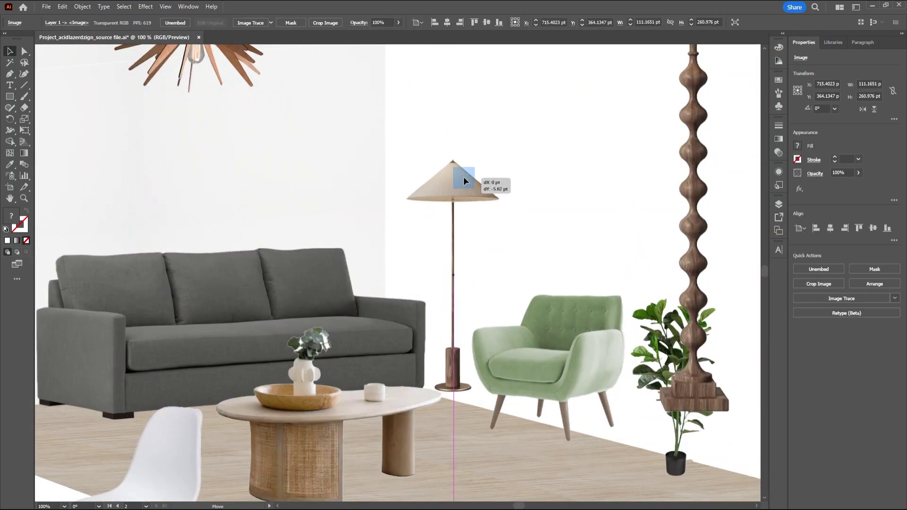
{"action": "scroll", "coordinate": [478, 231], "scroll_direction": "down", "scroll_amount": 1}
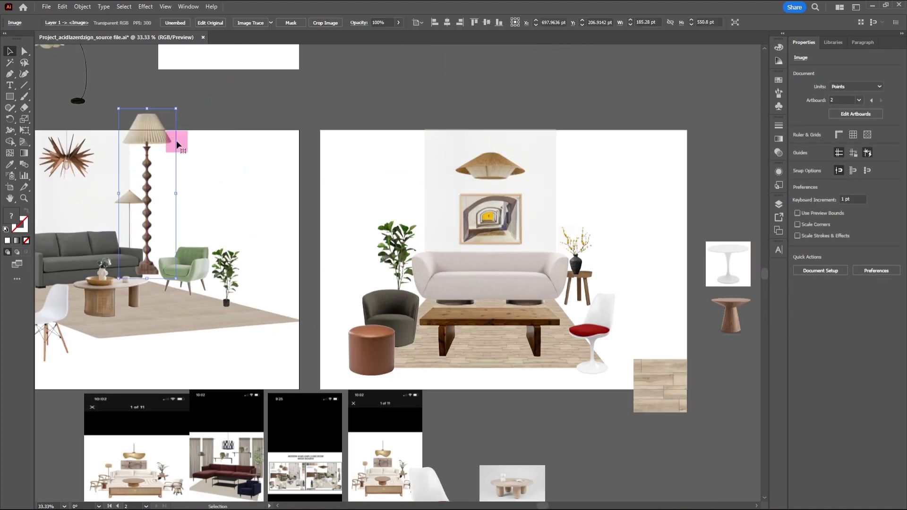
- Move the pleated floor lamp to the second board and scale that board's furniture down together
{"action": "left_click_drag", "start_coordinate": [179, 142], "coordinate": [581, 414]}
{"action": "left_click_drag", "start_coordinate": [322, 165], "coordinate": [321, 165]}
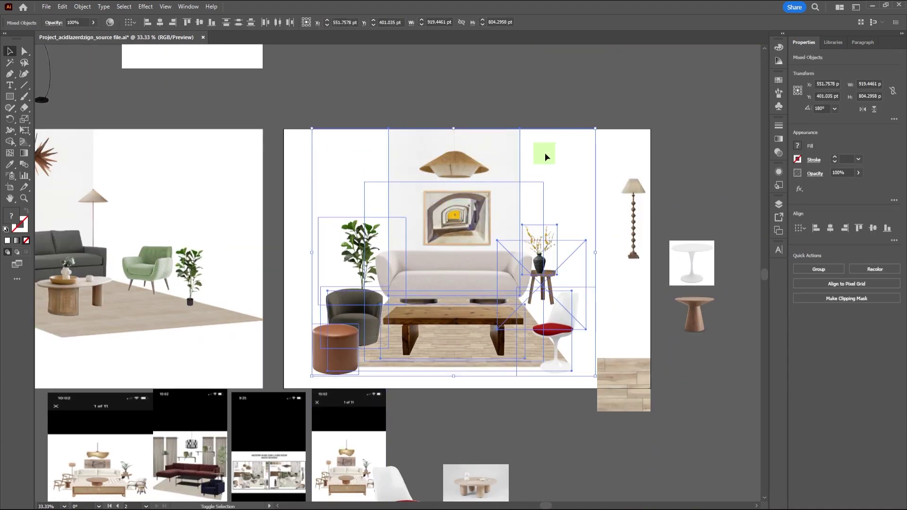
{"action": "scroll", "coordinate": [477, 385], "scroll_direction": "up", "scroll_amount": 1}
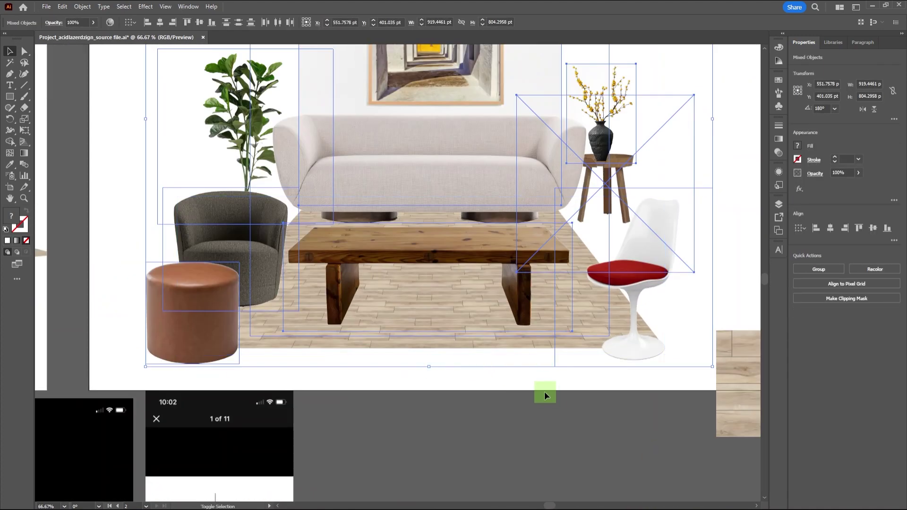
{"action": "scroll", "coordinate": [544, 395], "scroll_direction": "down", "scroll_amount": 1}
{"action": "left_click_drag", "start_coordinate": [613, 389], "coordinate": [581, 346]}
{"action": "scroll", "coordinate": [418, 208], "scroll_direction": "up", "scroll_amount": 1}
{"action": "left_click_drag", "start_coordinate": [437, 234], "coordinate": [429, 246]}
{"action": "scroll", "coordinate": [430, 247], "scroll_direction": "down", "scroll_amount": 3}
{"action": "scroll", "coordinate": [523, 334], "scroll_direction": "up", "scroll_amount": 2}
- Set the enlarged potted plant beside the sofa with the red chair in front of it
{"action": "left_click_drag", "start_coordinate": [280, 147], "coordinate": [608, 203]}
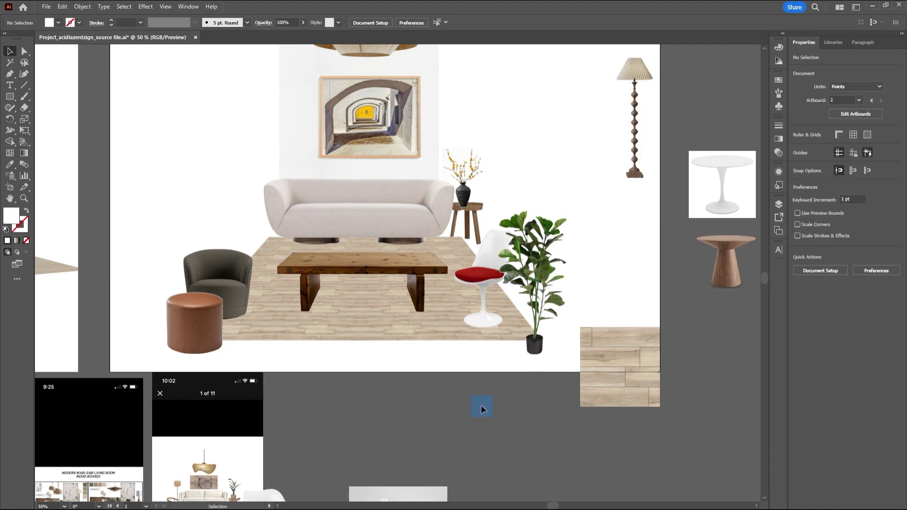
{"action": "left_click_drag", "start_coordinate": [534, 283], "coordinate": [509, 236]}
{"action": "left_click_drag", "start_coordinate": [480, 288], "coordinate": [540, 339]}
{"action": "scroll", "coordinate": [531, 336], "scroll_direction": "up", "scroll_amount": 5}
{"action": "scroll", "coordinate": [468, 374], "scroll_direction": "down", "scroll_amount": 4}
- Shrink the abstract painting on the wall
{"action": "scroll", "coordinate": [514, 304], "scroll_direction": "left", "scroll_amount": 2}
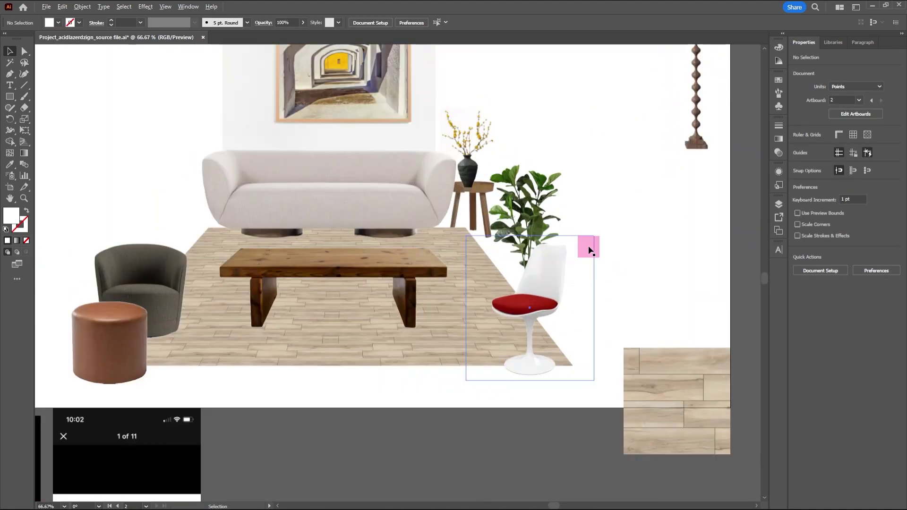
{"action": "left_click", "coordinate": [468, 172]}
{"action": "scroll", "coordinate": [492, 229], "scroll_direction": "down", "scroll_amount": 3}
{"action": "scroll", "coordinate": [546, 246], "scroll_direction": "up", "scroll_amount": 5}
{"action": "scroll", "coordinate": [546, 246], "scroll_direction": "down", "scroll_amount": 3}
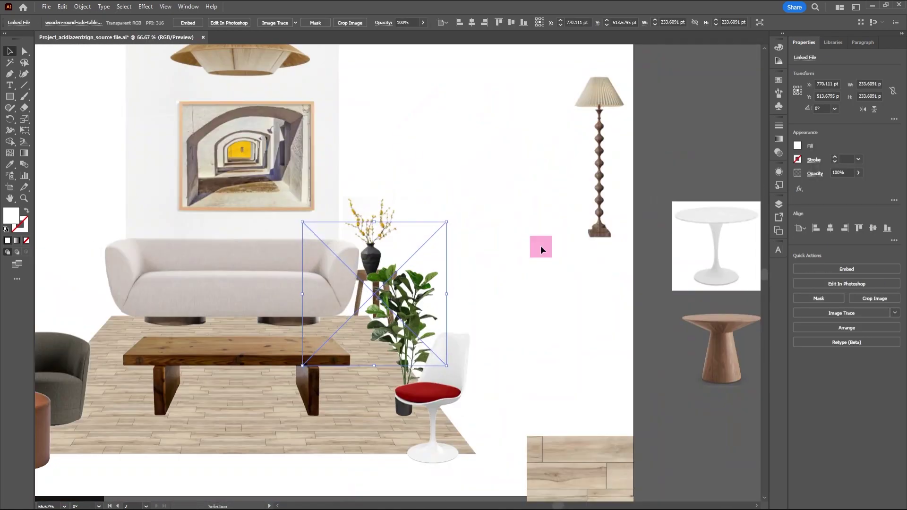
{"action": "scroll", "coordinate": [219, 204], "scroll_direction": "left", "scroll_amount": 3}
{"action": "scroll", "coordinate": [466, 335], "scroll_direction": "down", "scroll_amount": 3}
{"action": "left_click", "coordinate": [466, 334]}
{"action": "scroll", "coordinate": [473, 350], "scroll_direction": "up", "scroll_amount": 3}
{"action": "mouse_move", "coordinate": [500, 211]}
{"action": "left_mouse_down"}
{"action": "mouse_move", "coordinate": [400, 309]}
{"action": "mouse_move", "coordinate": [482, 399]}
{"action": "mouse_move", "coordinate": [456, 196]}
{"action": "mouse_move", "coordinate": [489, 229]}
{"action": "left_mouse_up"}
{"action": "scroll", "coordinate": [482, 400], "scroll_direction": "up", "scroll_amount": 2}
{"action": "scroll", "coordinate": [489, 229], "scroll_direction": "down", "scroll_amount": 2}
{"action": "left_click", "coordinate": [489, 229]}
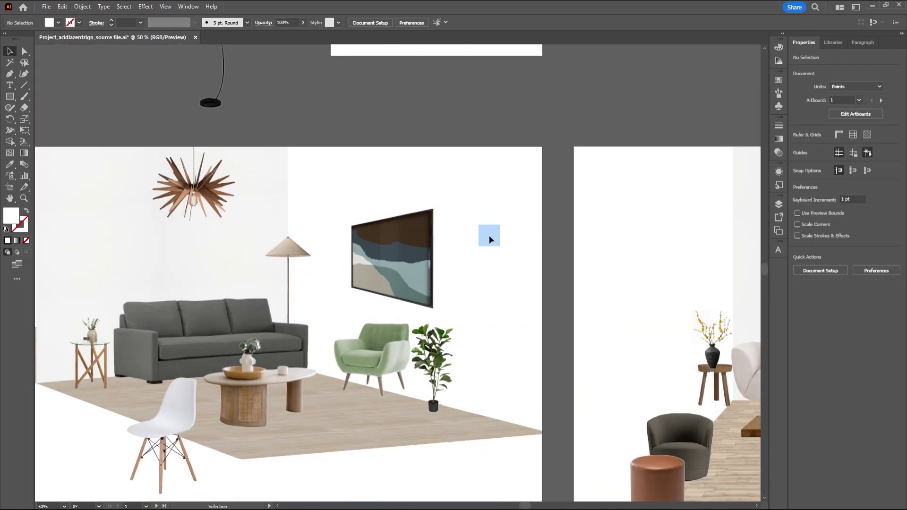
- Move the white chair further right on the floor
{"action": "left_click_drag", "start_coordinate": [482, 320], "coordinate": [441, 416]}
{"action": "scroll", "coordinate": [430, 299], "scroll_direction": "down", "scroll_amount": 2}
{"action": "left_click", "coordinate": [307, 368]}
{"action": "scroll", "coordinate": [345, 344], "scroll_direction": "up", "scroll_amount": 3}
{"action": "left_click_drag", "start_coordinate": [307, 368], "coordinate": [362, 371]}
{"action": "scroll", "coordinate": [356, 387], "scroll_direction": "down", "scroll_amount": 1}
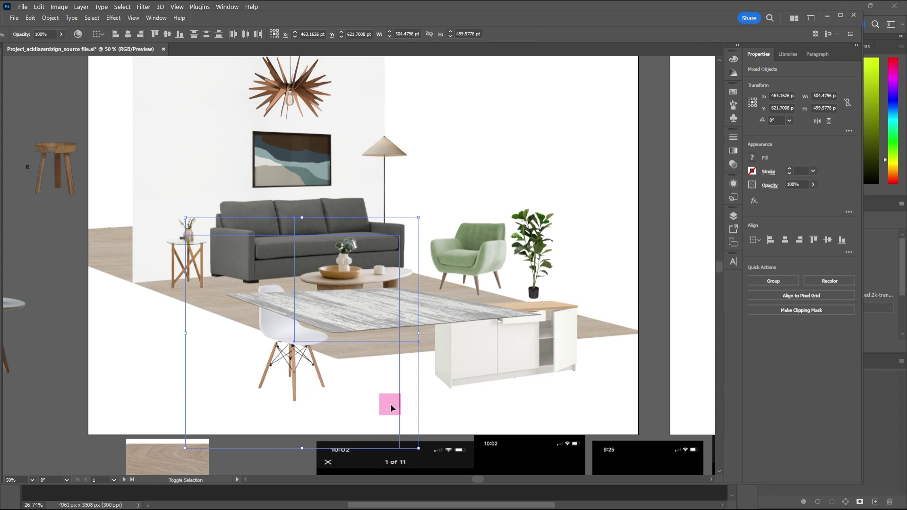
- Bring the coffee table, cabinet and plant in front of the rug via Arrange > Bring to Front
{"action": "right_click", "coordinate": [486, 373]}
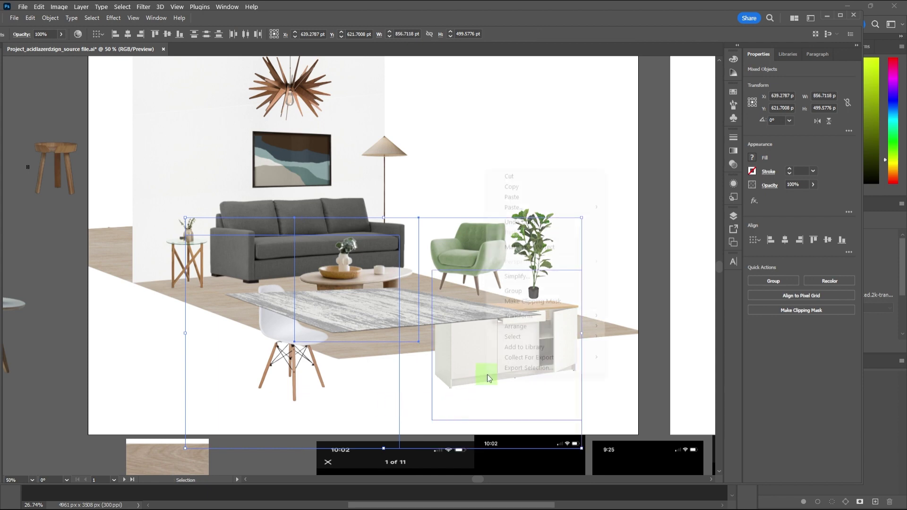
{"action": "mouse_move", "coordinate": [584, 329]}
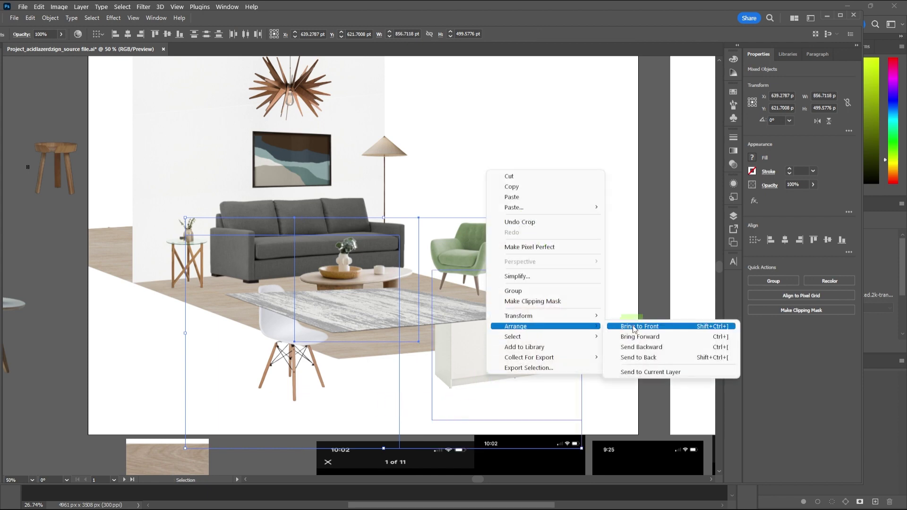
{"action": "left_click", "coordinate": [634, 326]}
{"action": "scroll", "coordinate": [421, 292], "scroll_direction": "down", "scroll_amount": 1}
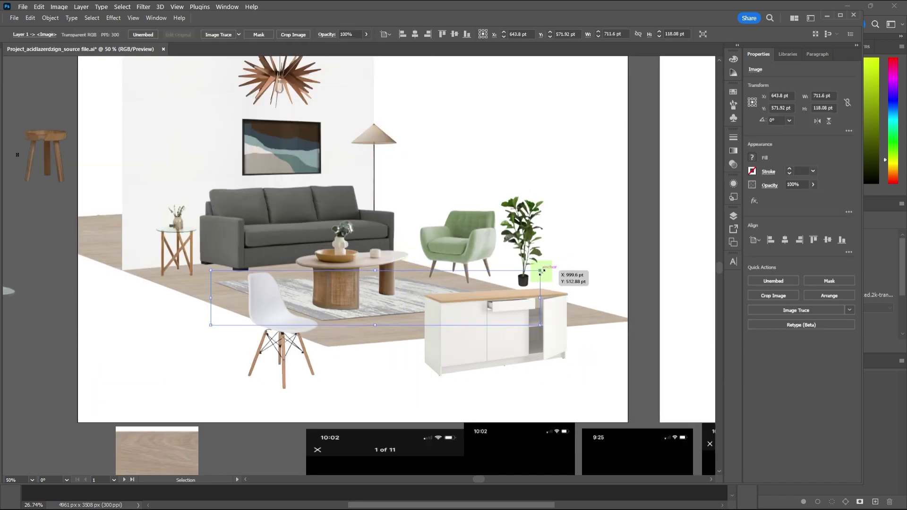
{"action": "left_click_drag", "start_coordinate": [539, 276], "coordinate": [577, 245]}
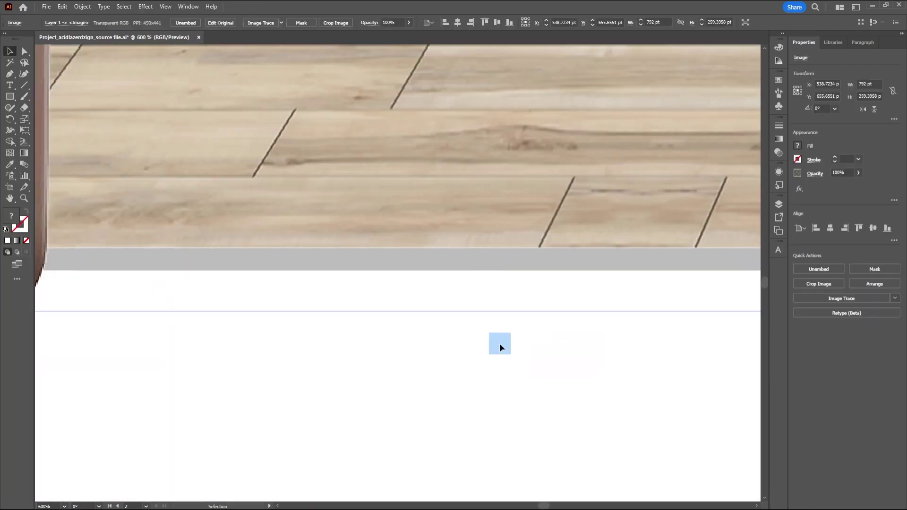
{"action": "scroll", "coordinate": [500, 349], "scroll_direction": "down", "scroll_amount": 8}
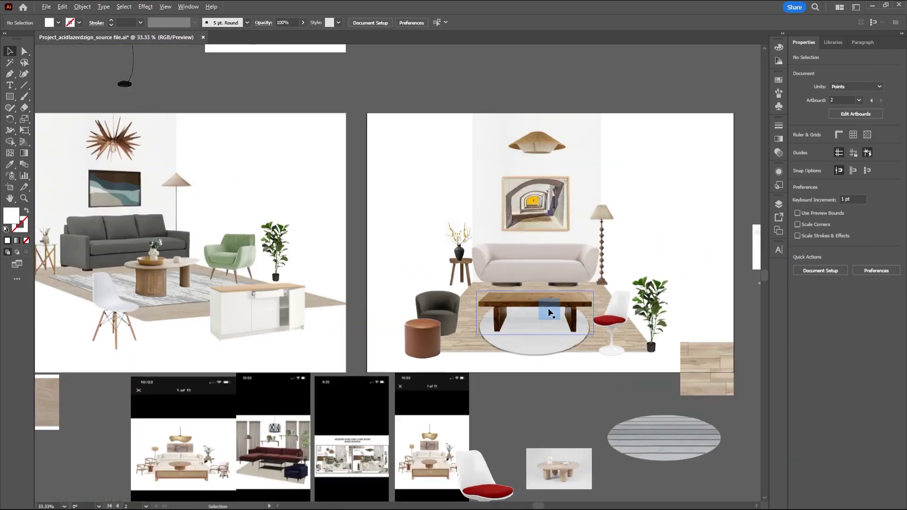
- Draw a pen shape from the rug's corner to the artboard edge along the floor's lower edge
{"action": "key", "text": "p"}
{"action": "scroll", "coordinate": [67, 126], "scroll_direction": "up", "scroll_amount": 4}
{"action": "scroll", "coordinate": [689, 285], "scroll_direction": "up", "scroll_amount": 5}
{"action": "left_click", "coordinate": [689, 286]}
{"action": "scroll", "coordinate": [539, 304], "scroll_direction": "down", "scroll_amount": 4}
{"action": "scroll", "coordinate": [306, 325], "scroll_direction": "up", "scroll_amount": 3}
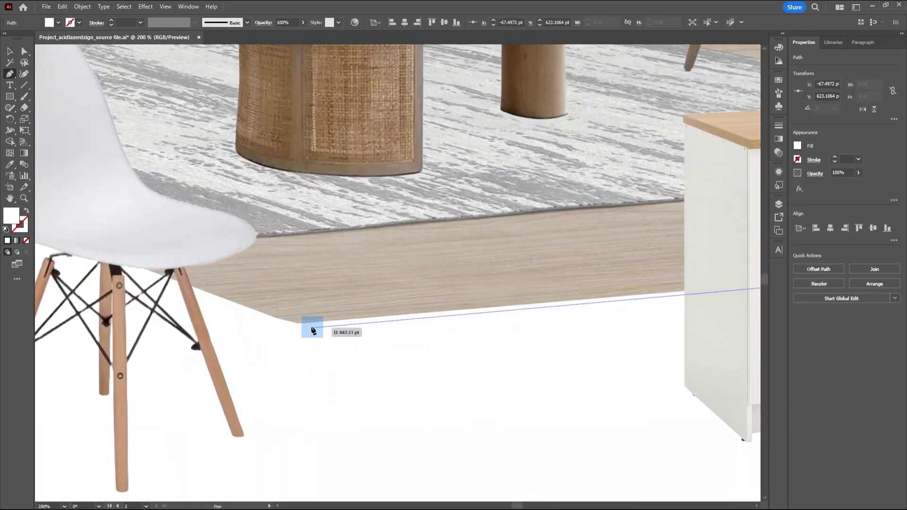
{"action": "left_click", "coordinate": [306, 326]}
{"action": "scroll", "coordinate": [355, 368], "scroll_direction": "down", "scroll_amount": 5}
{"action": "scroll", "coordinate": [314, 304], "scroll_direction": "up", "scroll_amount": 5}
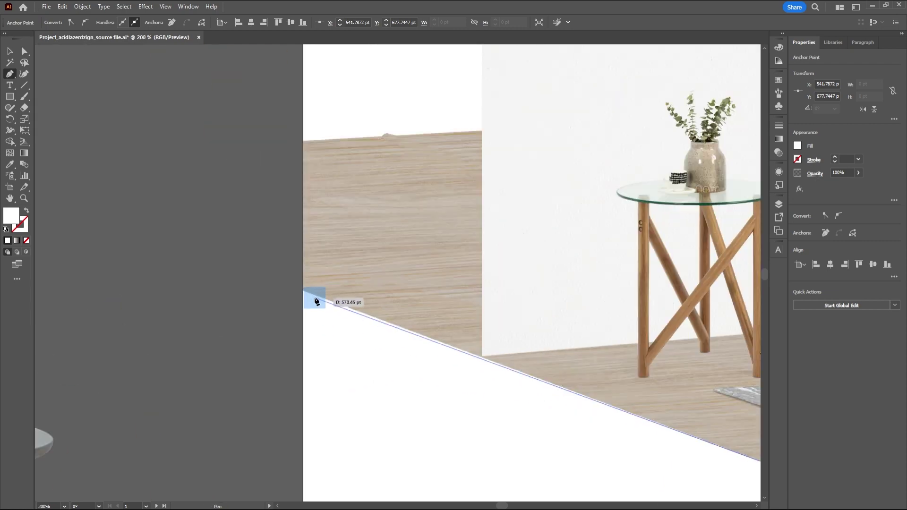
{"action": "left_click", "coordinate": [303, 294]}
{"action": "scroll", "coordinate": [37, 81], "scroll_direction": "down", "scroll_amount": 5}
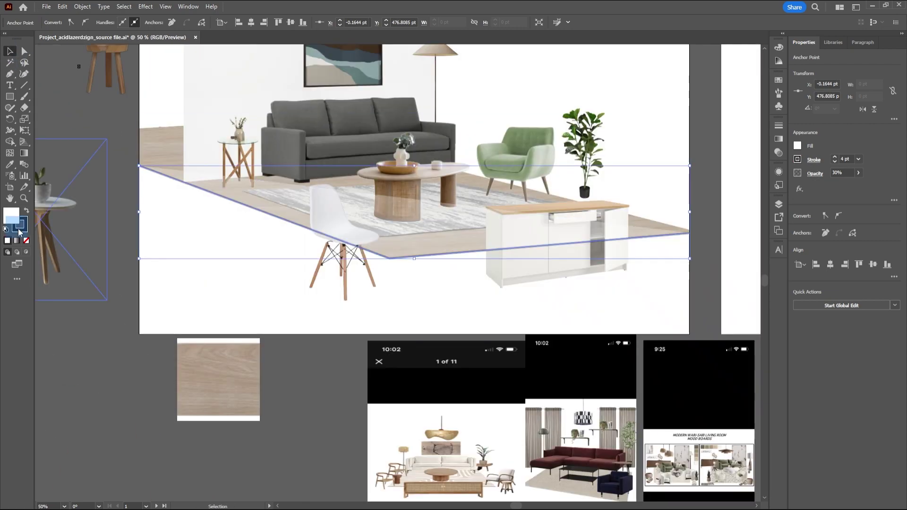
- Adjust a corner point of the new shape with the Selection tool and deselect
{"action": "key", "text": "v"}
{"action": "scroll", "coordinate": [563, 204], "scroll_direction": "up", "scroll_amount": 5}
{"action": "left_click_drag", "start_coordinate": [556, 205], "coordinate": [442, 213]}
{"action": "left_click", "coordinate": [446, 348]}
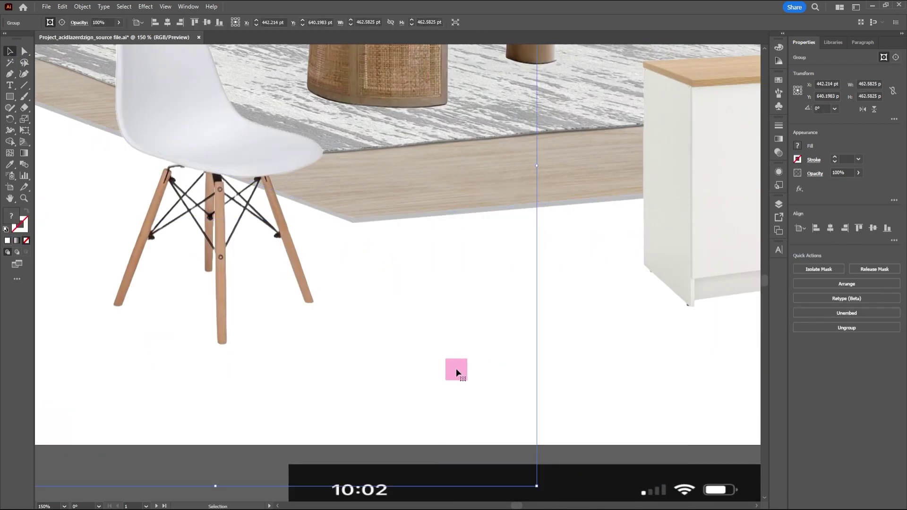
{"action": "scroll", "coordinate": [493, 203], "scroll_direction": "down", "scroll_amount": 5}
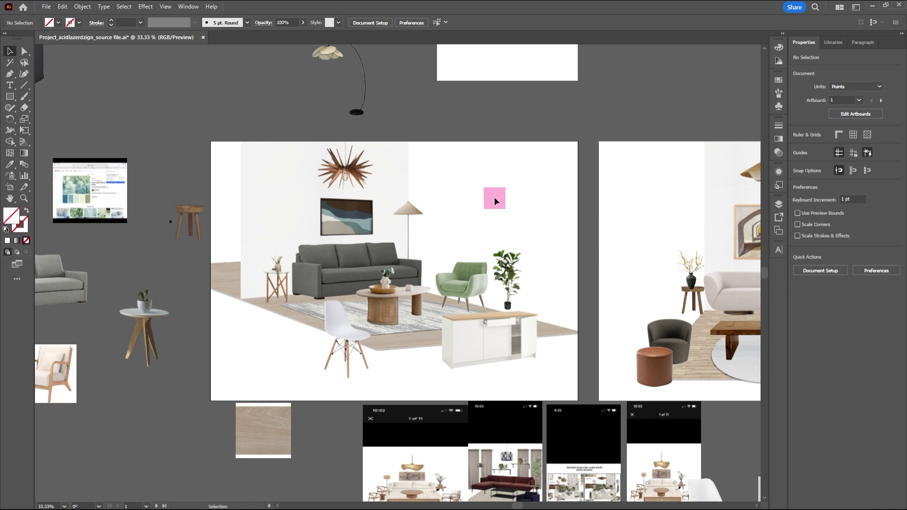
- Draw a small square diamond below the chair and duplicate it into a row of four
{"action": "scroll", "coordinate": [373, 402], "scroll_direction": "up", "scroll_amount": 2}
{"action": "left_click", "coordinate": [10, 97]}
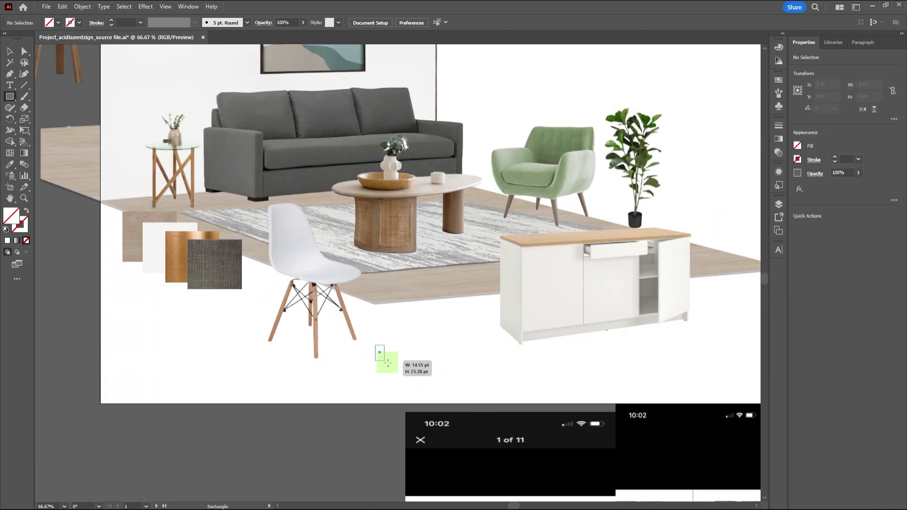
{"action": "key", "text": "v"}
{"action": "left_click_drag", "start_coordinate": [398, 369], "coordinate": [297, 366]}
{"action": "left_click", "coordinate": [333, 330]}
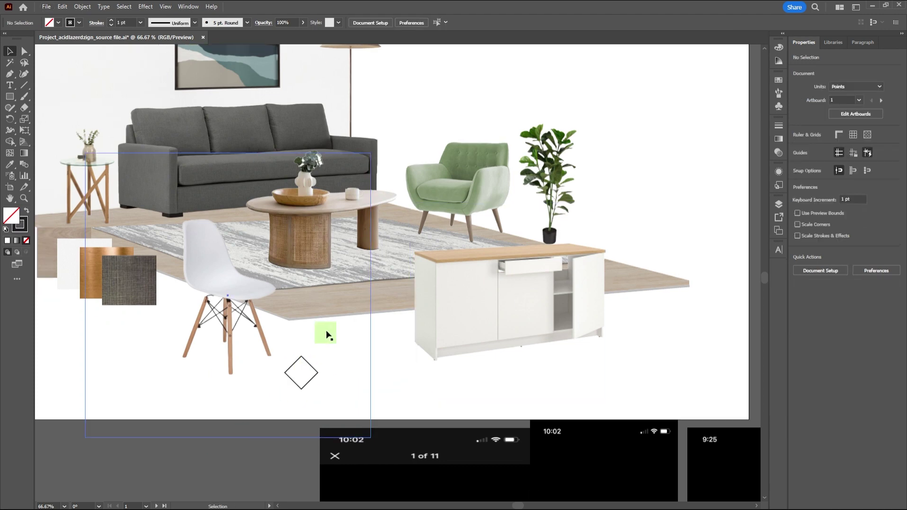
{"action": "left_click", "coordinate": [339, 329]}
{"action": "scroll", "coordinate": [344, 373], "scroll_direction": "up", "scroll_amount": 2}
{"action": "left_click_drag", "start_coordinate": [412, 380], "coordinate": [422, 375]}
{"action": "scroll", "coordinate": [422, 376], "scroll_direction": "down", "scroll_amount": 1}
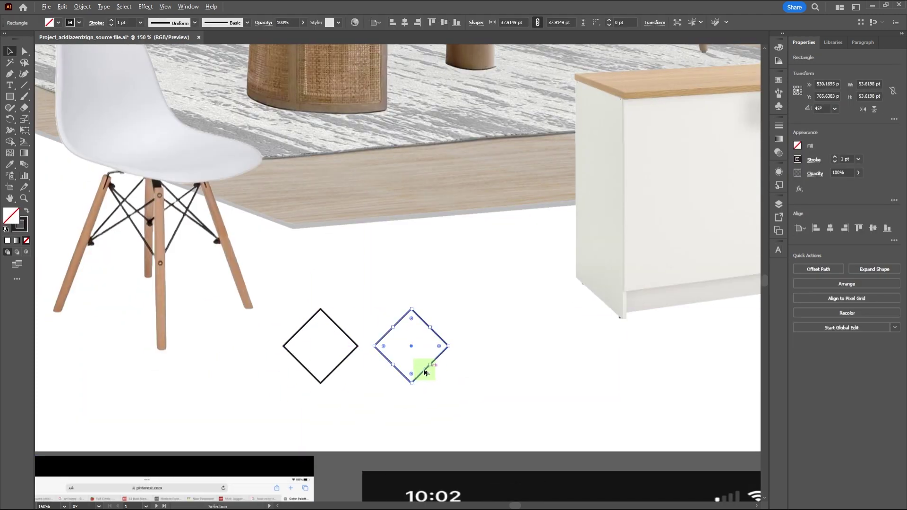
{"action": "left_click_drag", "start_coordinate": [604, 373], "coordinate": [604, 374]}
{"action": "scroll", "coordinate": [520, 369], "scroll_direction": "down", "scroll_amount": 1}
{"action": "left_click", "coordinate": [482, 364], "text": "shift"}
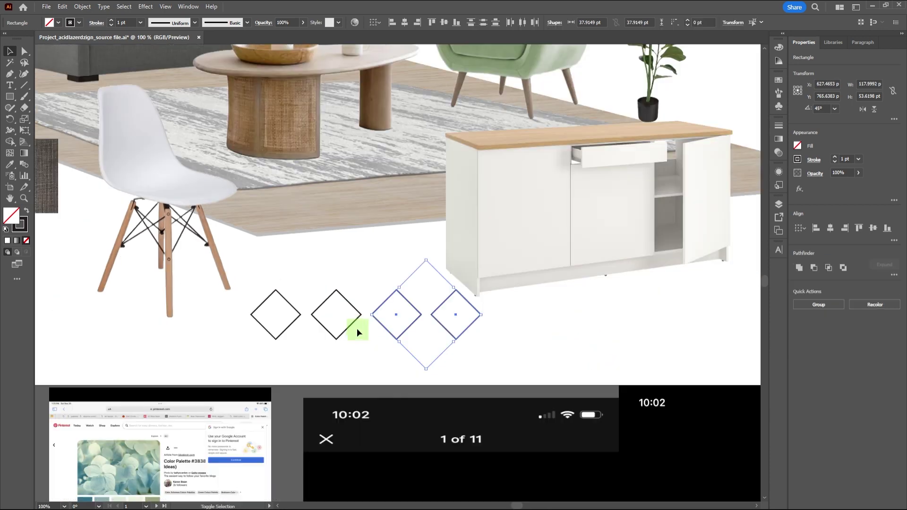
- Fill the first diamond with the painting's teal using the Eyedropper
{"action": "left_click", "coordinate": [290, 330]}
{"action": "scroll", "coordinate": [277, 285], "scroll_direction": "down", "scroll_amount": 1}
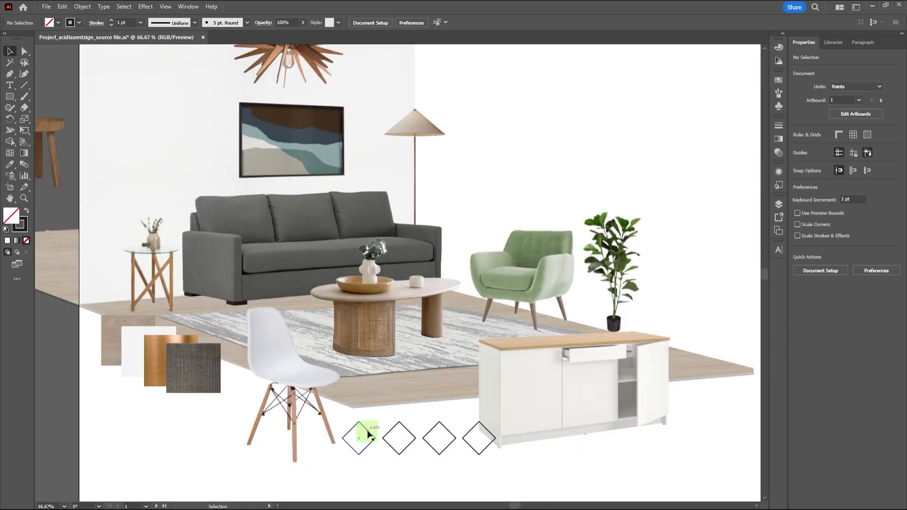
{"action": "key", "text": "i"}
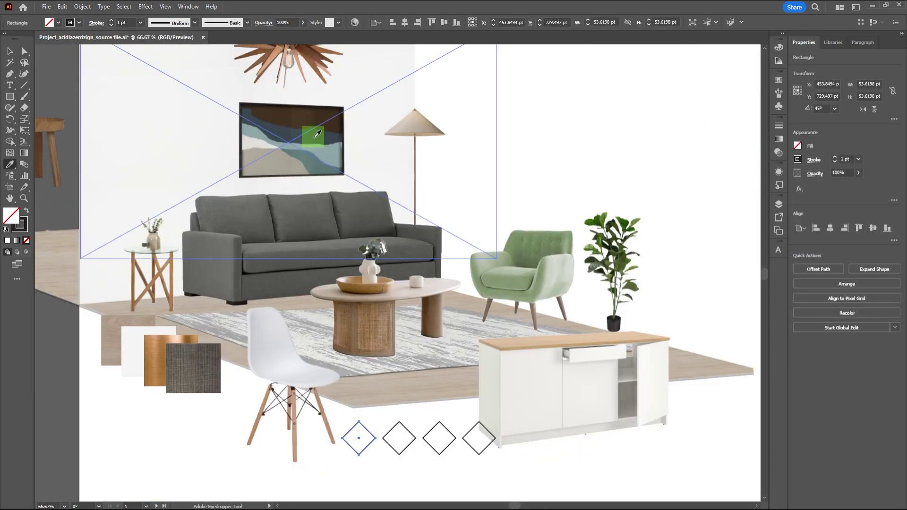
{"action": "left_click", "coordinate": [315, 141]}
{"action": "key", "text": "v"}
{"action": "scroll", "coordinate": [331, 283], "scroll_direction": "down", "scroll_amount": 3}
- Fill the second and third diamonds with a light beige and the armchair's green
{"action": "left_click", "coordinate": [391, 331]}
{"action": "scroll", "coordinate": [396, 353], "scroll_direction": "down", "scroll_amount": 1}
{"action": "key", "text": "i"}
{"action": "left_click", "coordinate": [396, 263]}
{"action": "key", "text": "v"}
{"action": "scroll", "coordinate": [396, 263], "scroll_direction": "up", "scroll_amount": 1}
{"action": "left_click", "coordinate": [429, 403]}
{"action": "key", "text": "i"}
{"action": "left_click", "coordinate": [492, 253]}
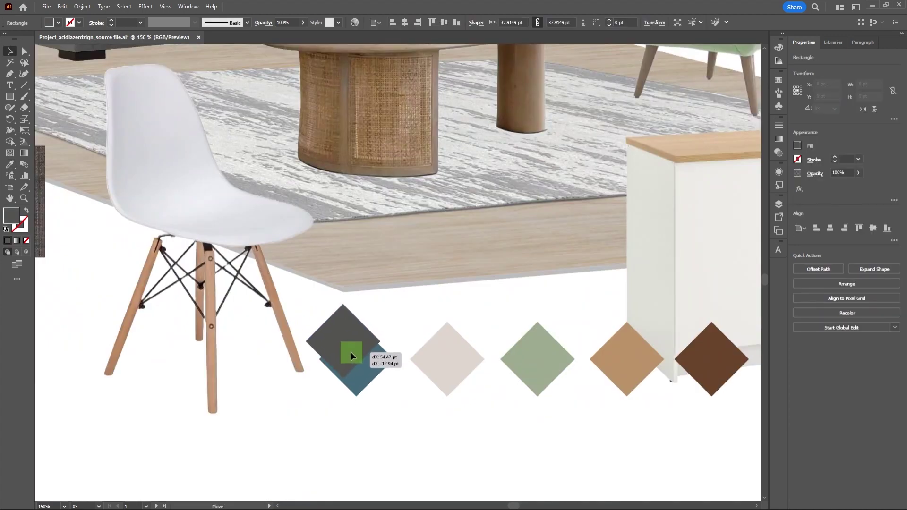
- Arrange the colour swatches into a vertical column and sample the sofa's light grey for a circle
{"action": "left_click_drag", "start_coordinate": [355, 349], "coordinate": [344, 342]}
{"action": "left_click_drag", "start_coordinate": [458, 369], "coordinate": [456, 354]}
{"action": "left_click_drag", "start_coordinate": [538, 364], "coordinate": [517, 348]}
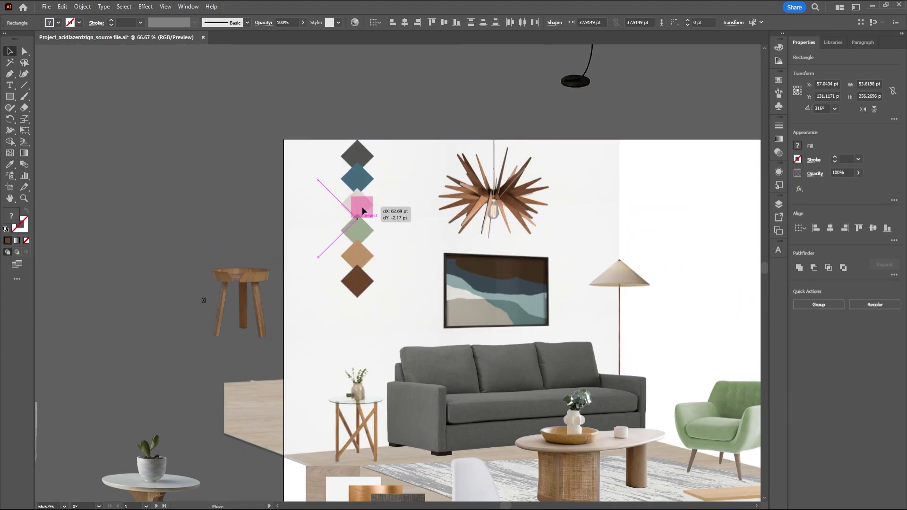
{"action": "left_click_drag", "start_coordinate": [363, 210], "coordinate": [370, 146]}
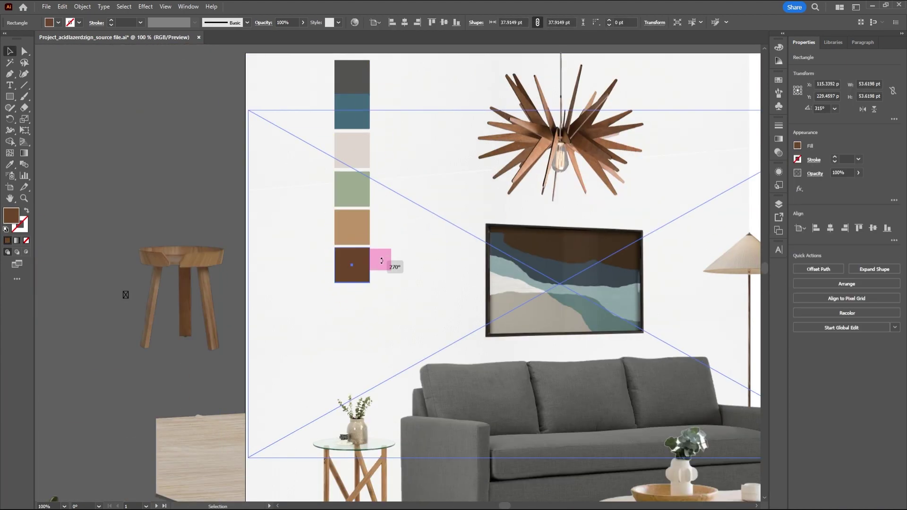
{"action": "left_click_drag", "start_coordinate": [351, 152], "coordinate": [303, 264]}
{"action": "left_click_drag", "start_coordinate": [303, 264], "coordinate": [304, 296]}
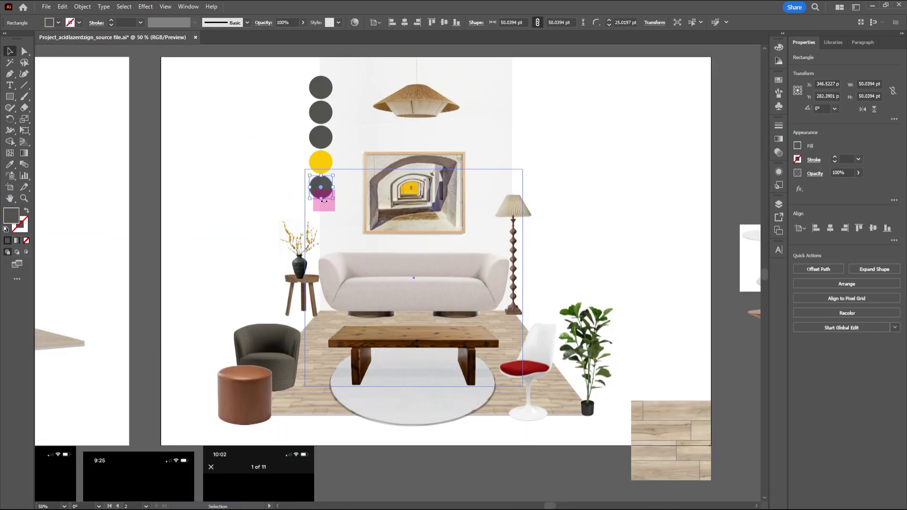
{"action": "left_click_drag", "start_coordinate": [320, 193], "coordinate": [324, 202]}
{"action": "left_click", "coordinate": [430, 313]}
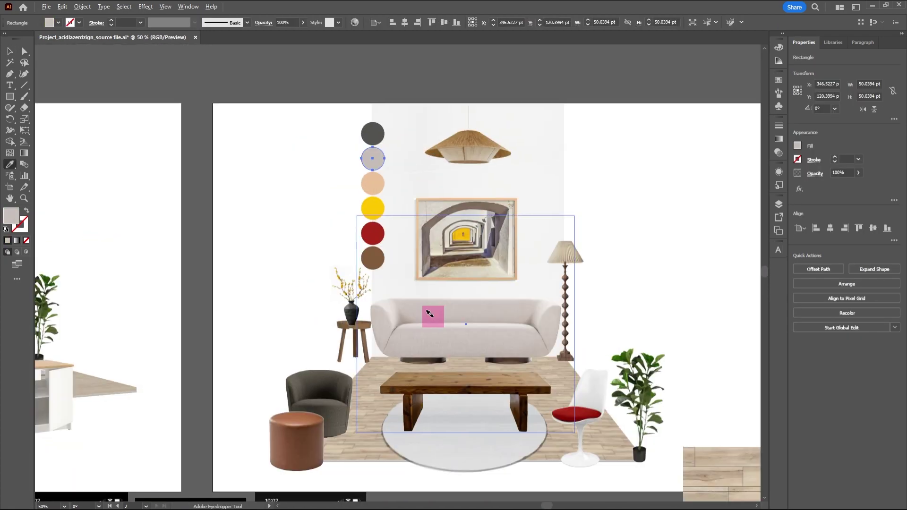
- Put the enlarged beige texture below the wood, add the leather, and stack the shrunken grunge texture
{"action": "scroll", "coordinate": [430, 313], "scroll_direction": "up", "scroll_amount": 2}
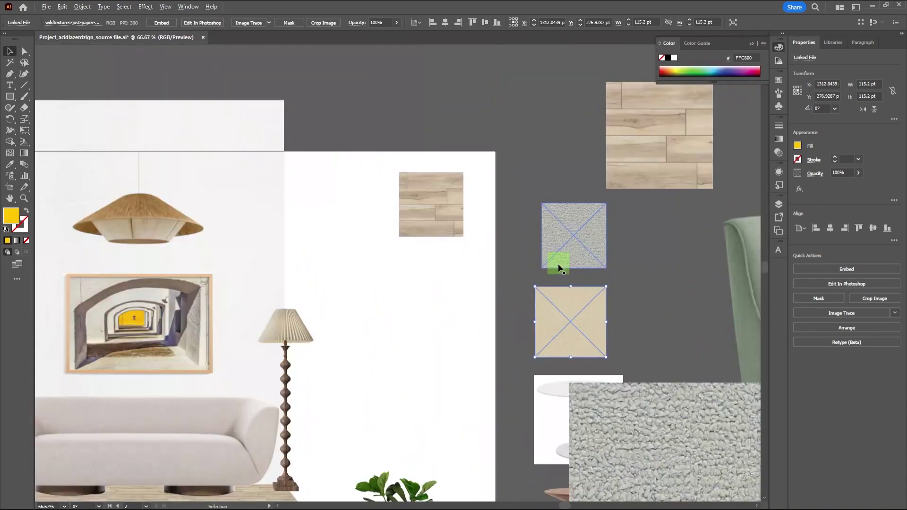
{"action": "left_click_drag", "start_coordinate": [557, 259], "coordinate": [436, 264]}
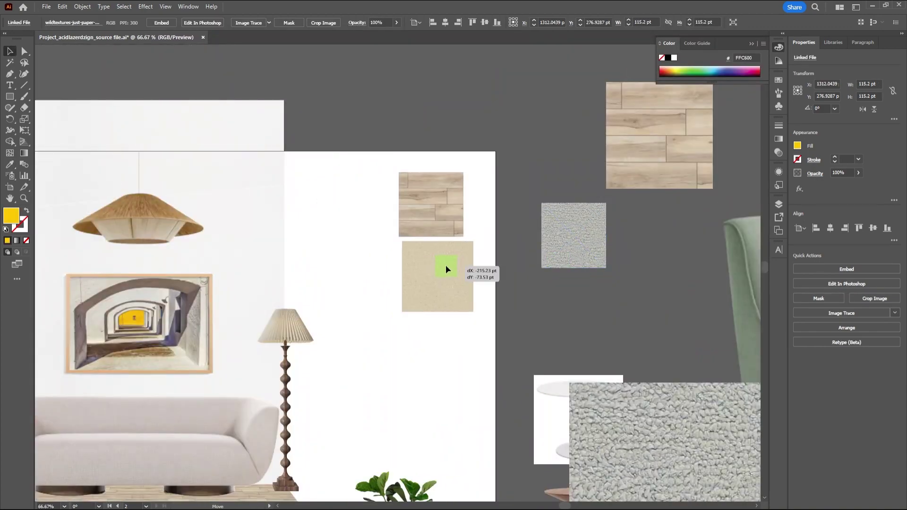
{"action": "scroll", "coordinate": [435, 263], "scroll_direction": "up", "scroll_amount": 1}
{"action": "scroll", "coordinate": [445, 266], "scroll_direction": "up", "scroll_amount": 3}
{"action": "scroll", "coordinate": [455, 294], "scroll_direction": "down", "scroll_amount": 2}
{"action": "left_click_drag", "start_coordinate": [492, 361], "coordinate": [478, 399]}
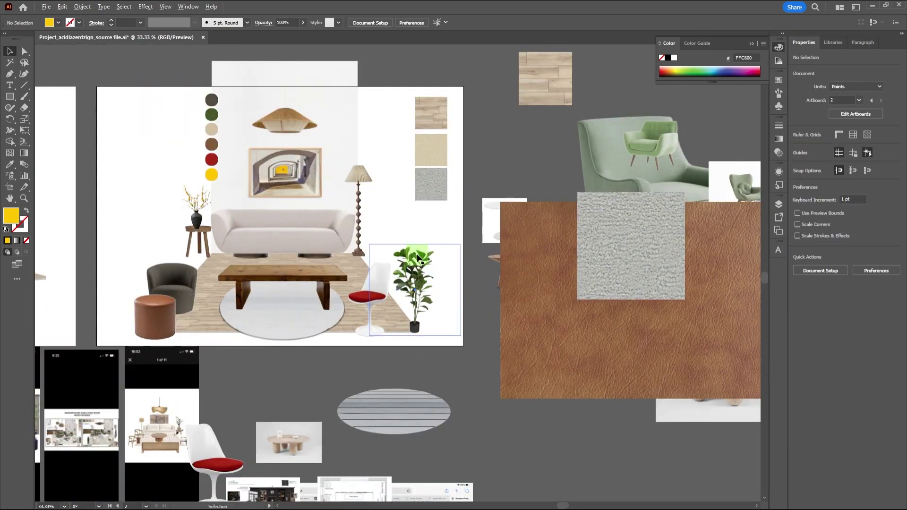
{"action": "left_click_drag", "start_coordinate": [416, 177], "coordinate": [451, 143]}
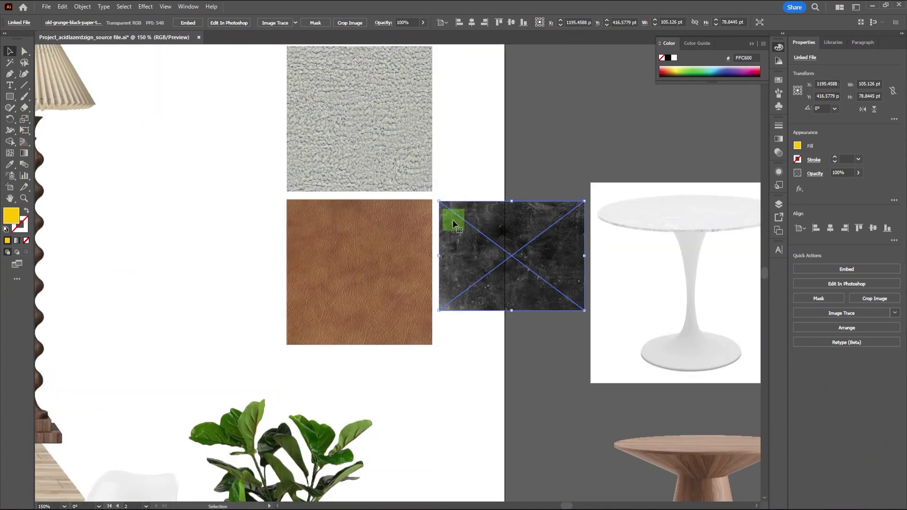
{"action": "left_click_drag", "start_coordinate": [591, 314], "coordinate": [586, 308]}
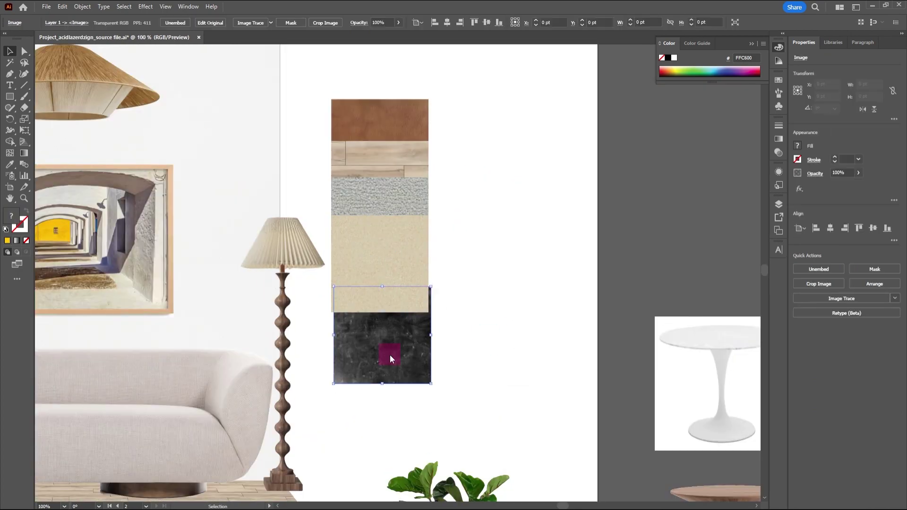
{"action": "left_click_drag", "start_coordinate": [390, 355], "coordinate": [388, 226]}
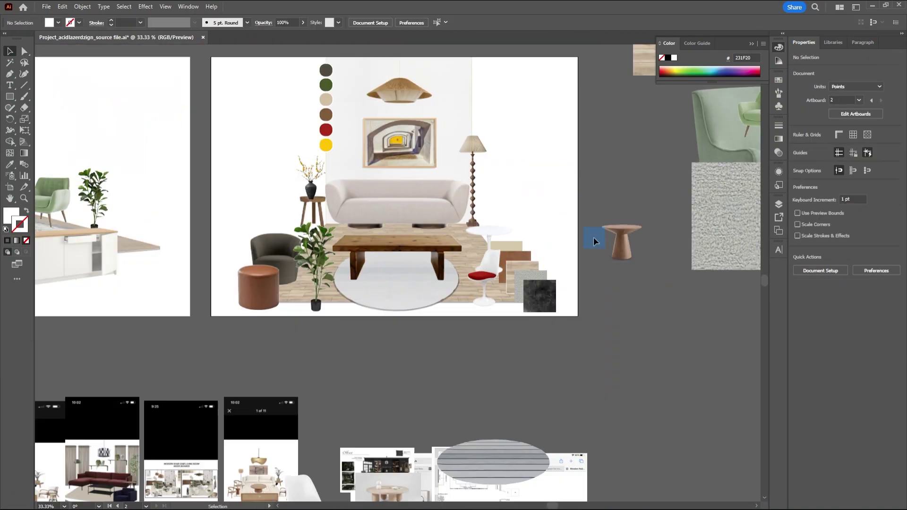
{"action": "scroll", "coordinate": [594, 238], "scroll_direction": "up", "scroll_amount": 5}
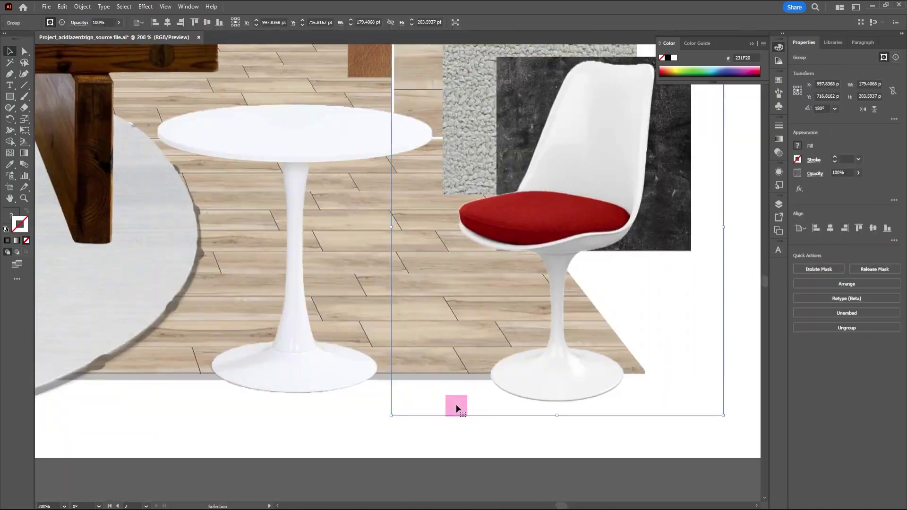
- Bring the black clock image onto the second board and position it on the wall above the lamp
{"action": "left_click", "coordinate": [433, 242]}
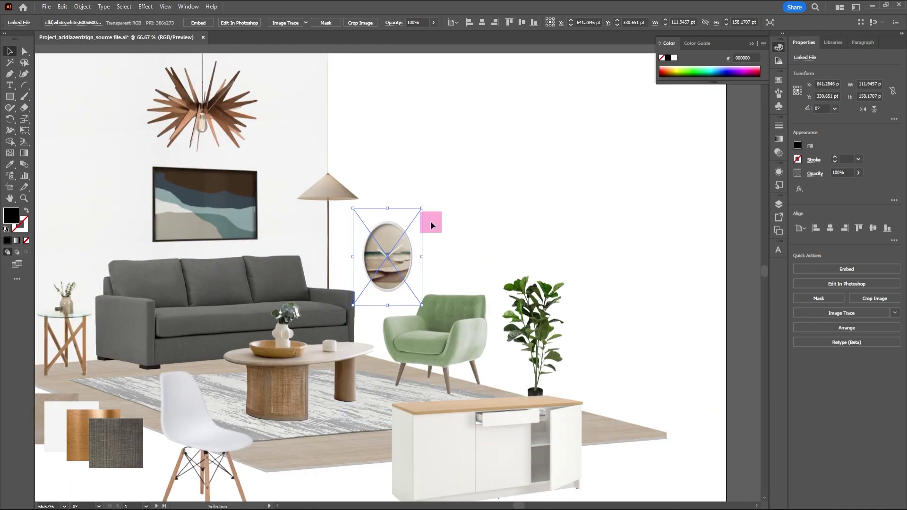
{"action": "left_click_drag", "start_coordinate": [385, 264], "coordinate": [386, 258]}
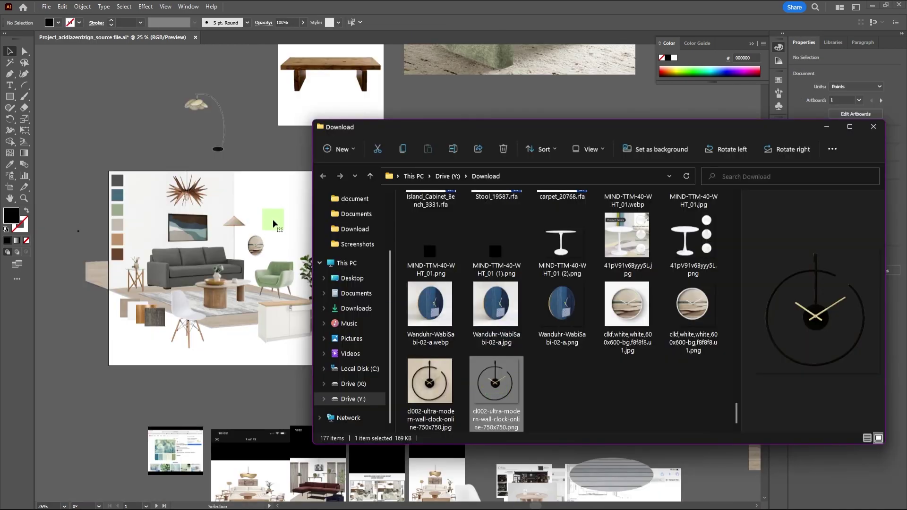
{"action": "left_click_drag", "start_coordinate": [273, 219], "coordinate": [591, 194]}
{"action": "scroll", "coordinate": [591, 194], "scroll_direction": "up", "scroll_amount": 2}
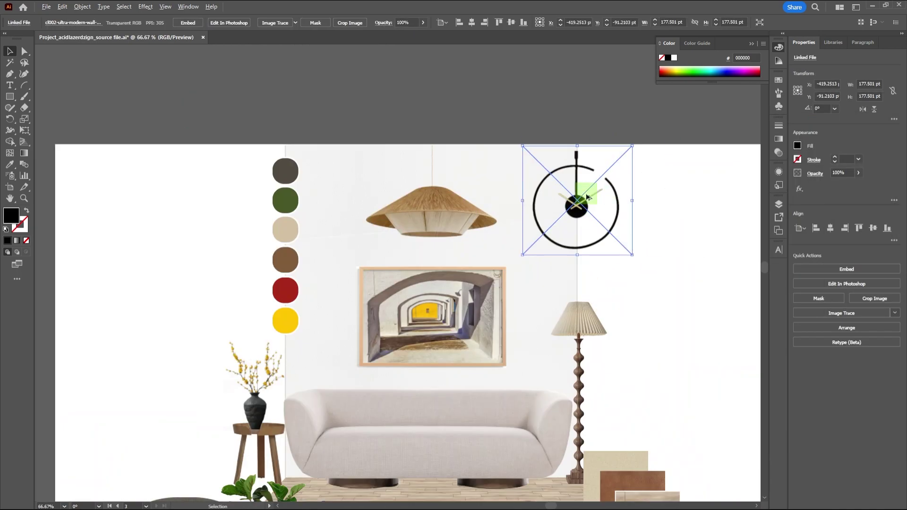
{"action": "key", "text": "ctrl+shift+a"}
{"action": "key", "text": "ctrl+minus"}
{"action": "key", "text": "ctrl+minus"}
{"action": "key", "text": "ctrl+minus"}
{"action": "left_click", "coordinate": [46, 6]}
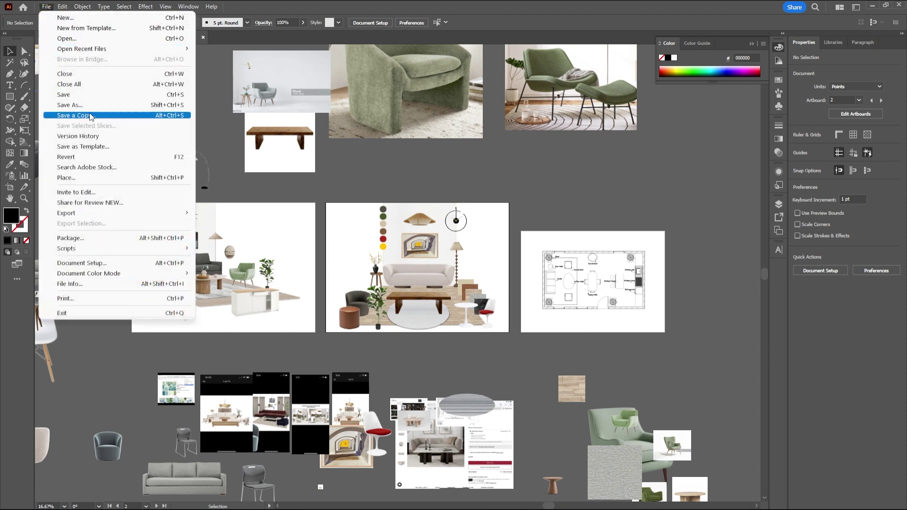
- Save a PDF copy to this computer using the [Illustrator Default] preset
{"action": "left_click", "coordinate": [90, 115]}
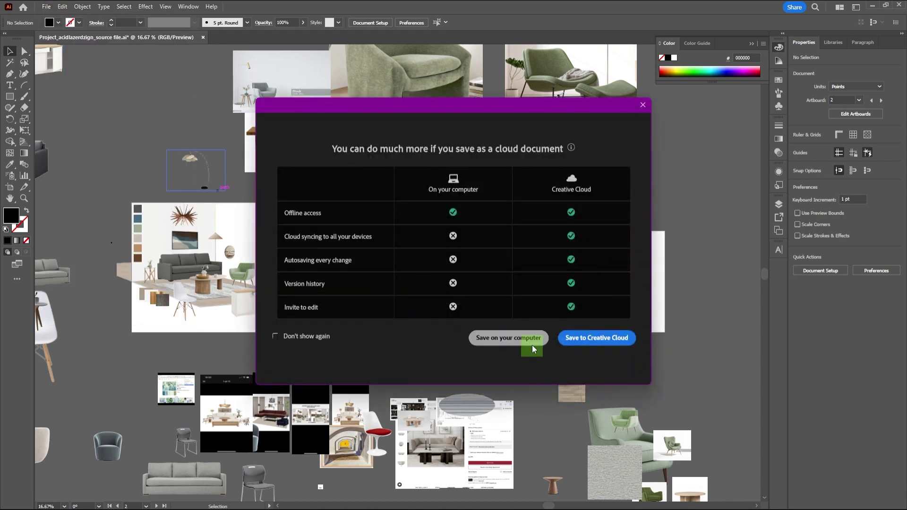
{"action": "left_click", "coordinate": [531, 344]}
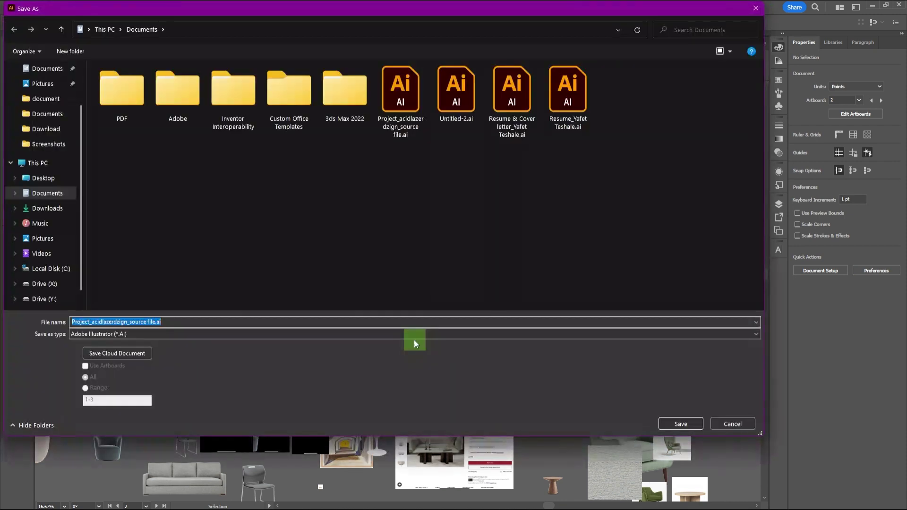
{"action": "key", "text": "Return"}
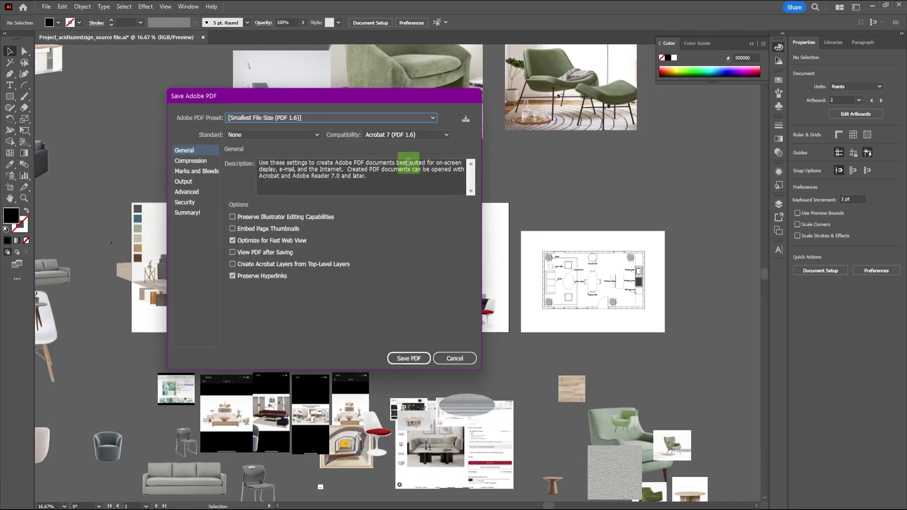
{"action": "left_click", "coordinate": [327, 120]}
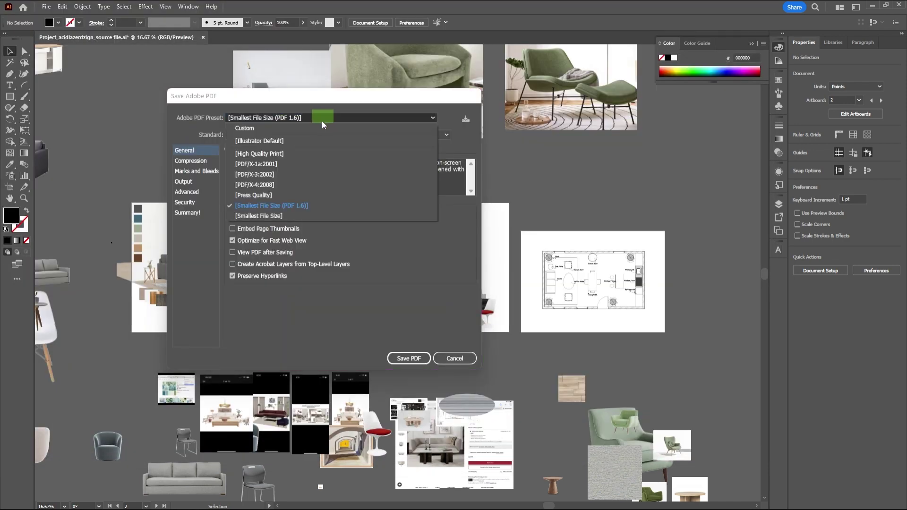
{"action": "left_click", "coordinate": [298, 141]}
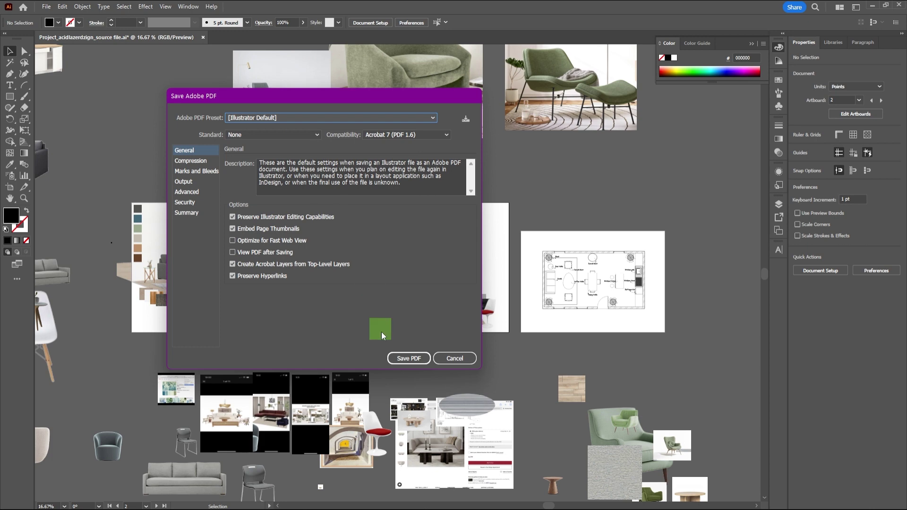
{"action": "left_click", "coordinate": [402, 358]}
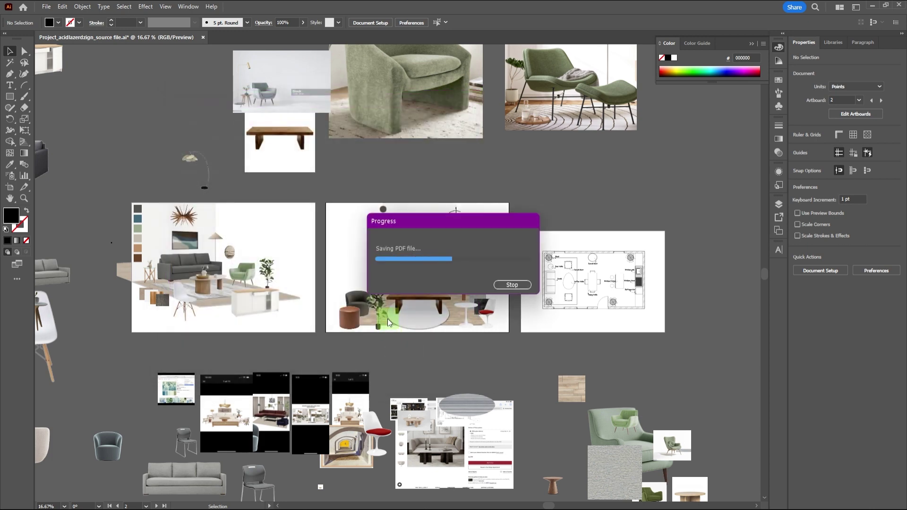